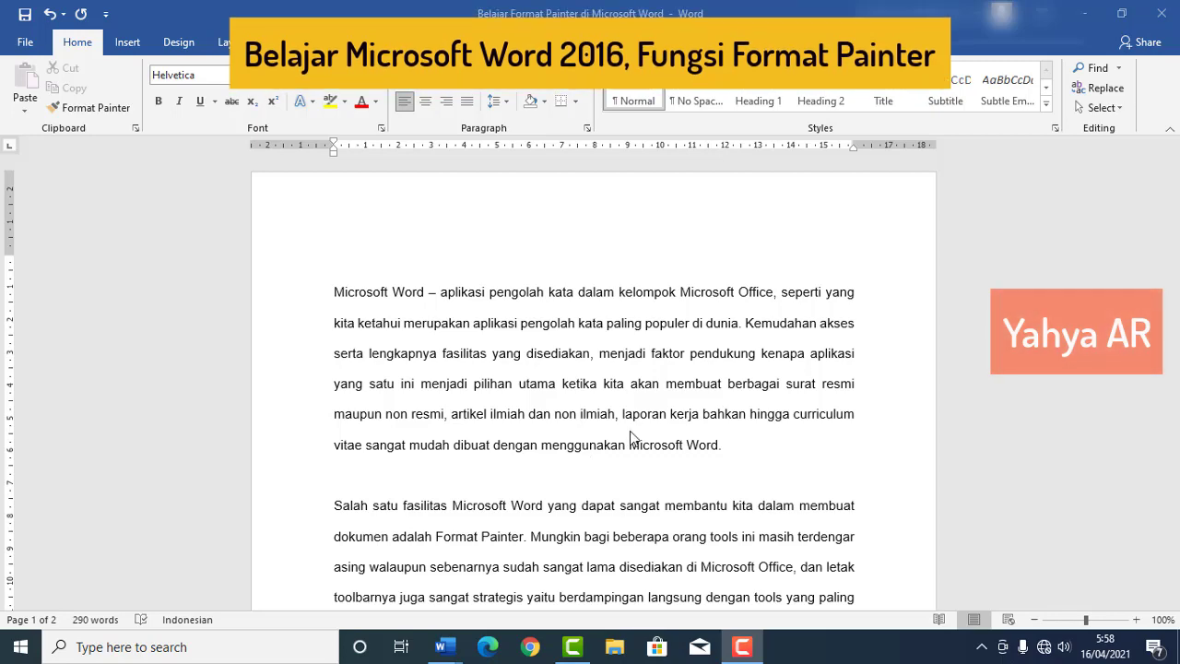
Scroll through the article's Format Painter steps and its list of copyable format types
scroll(644, 419, "down", 1)
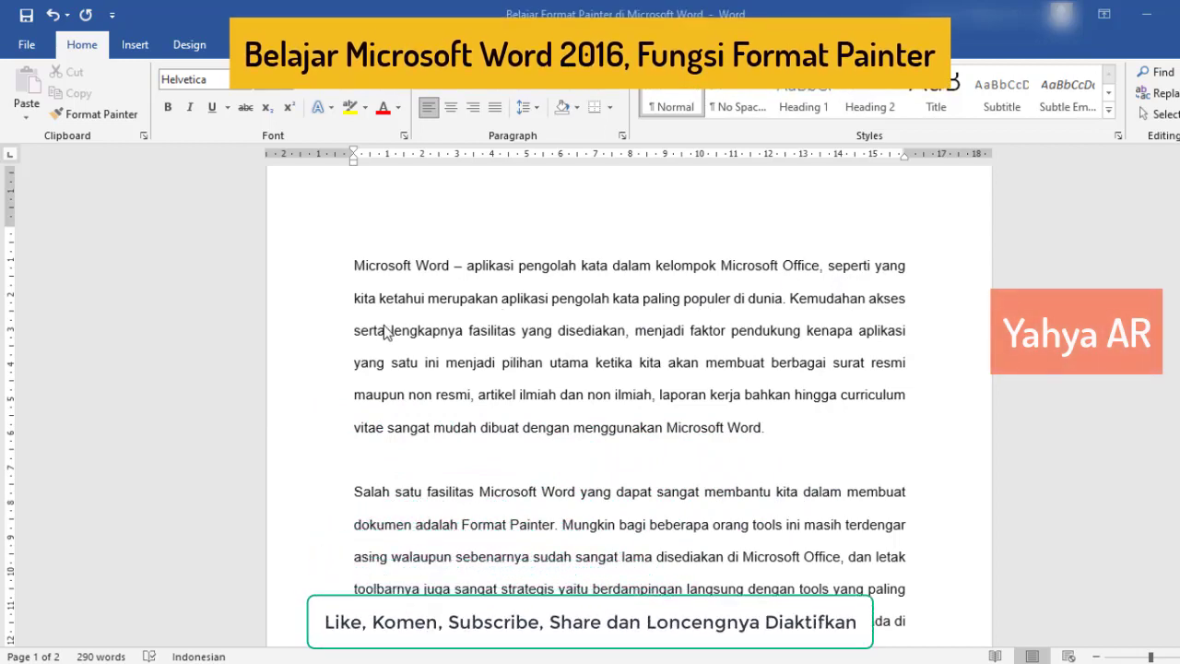
scroll(383, 325, "down", 1)
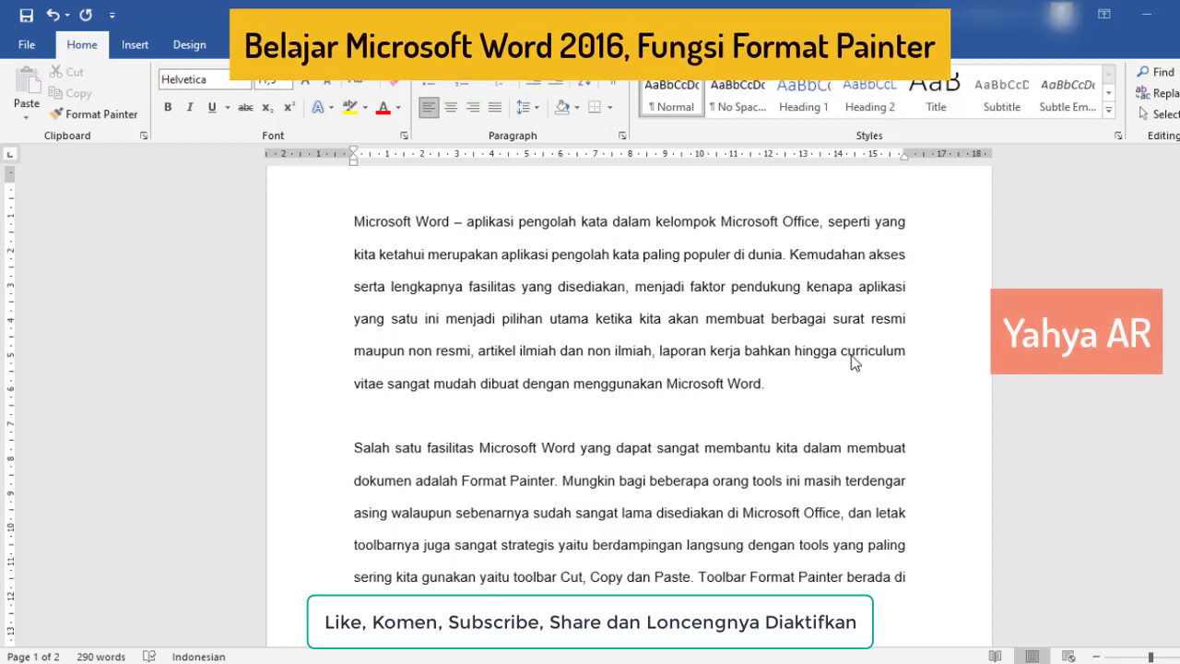
scroll(894, 350, "down", 1)
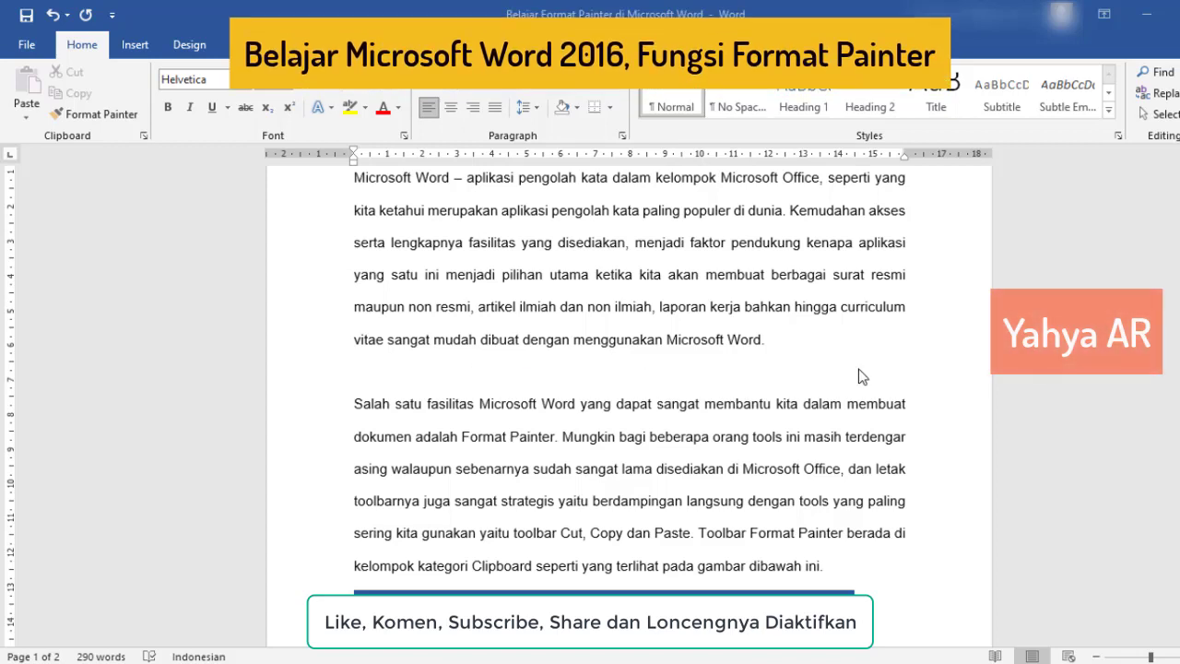
scroll(858, 370, "down", 2)
scroll(707, 359, "down", 1)
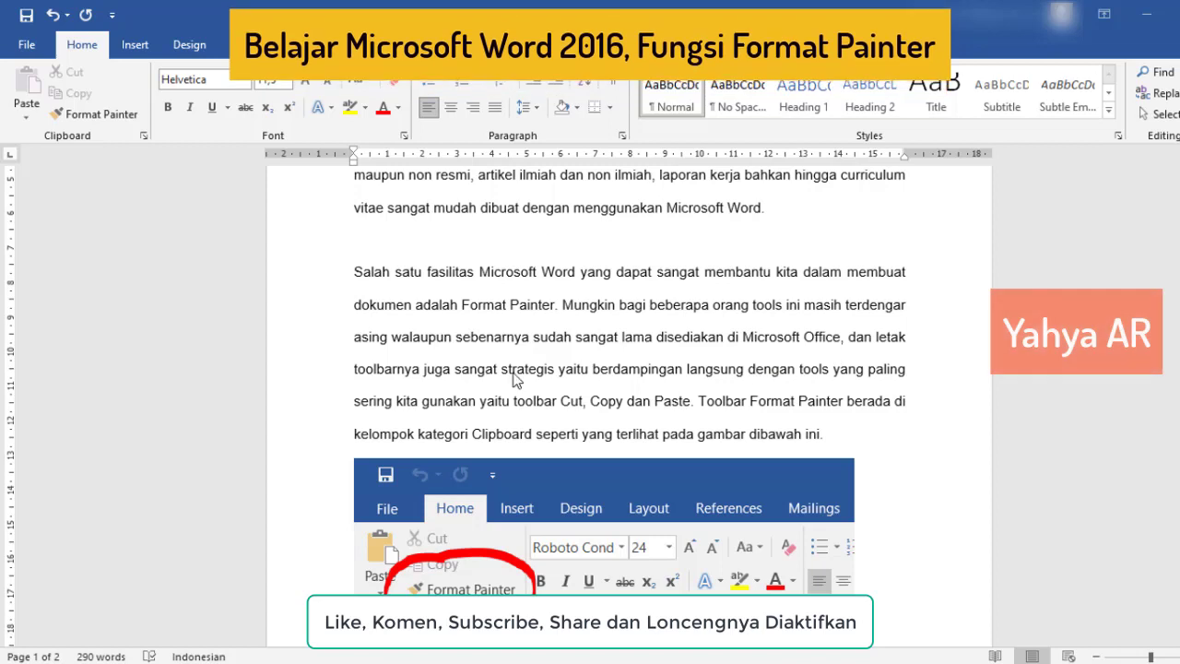
scroll(664, 380, "down", 2)
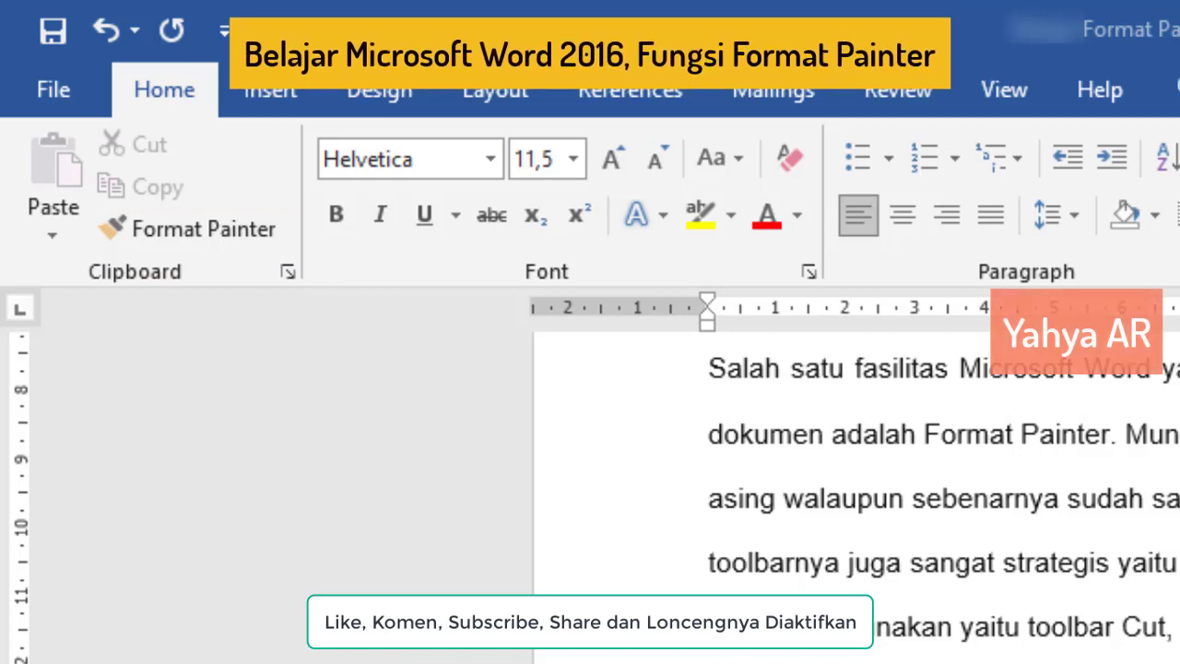
scroll(857, 461, "down", 3)
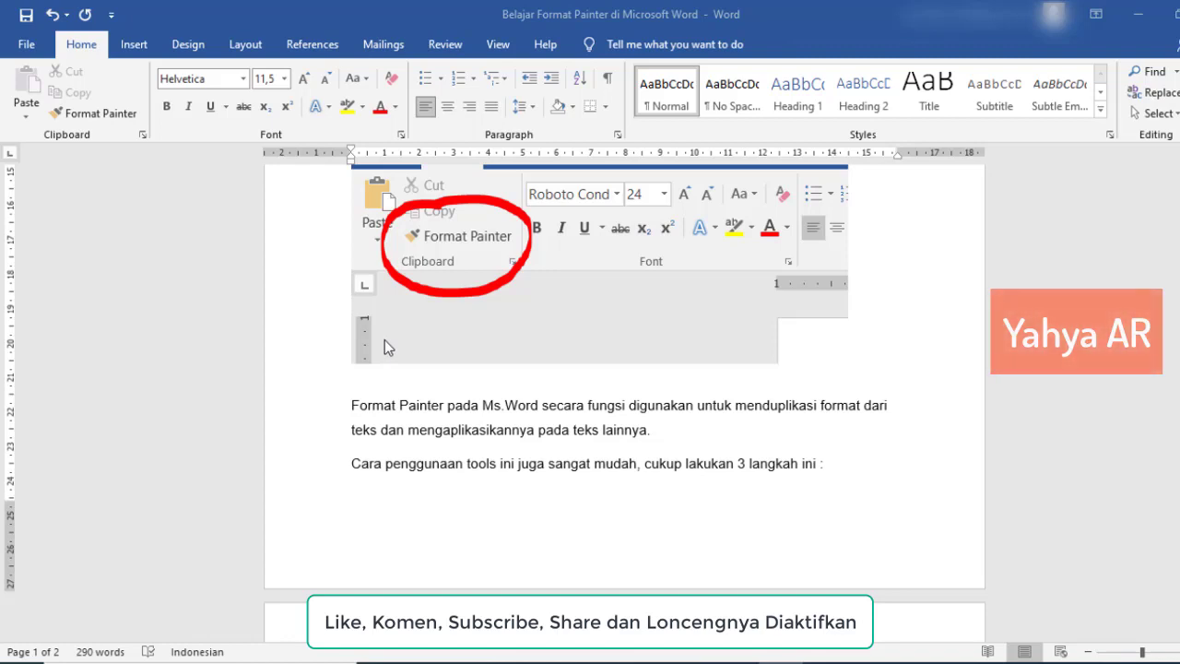
scroll(495, 332, "up", 1)
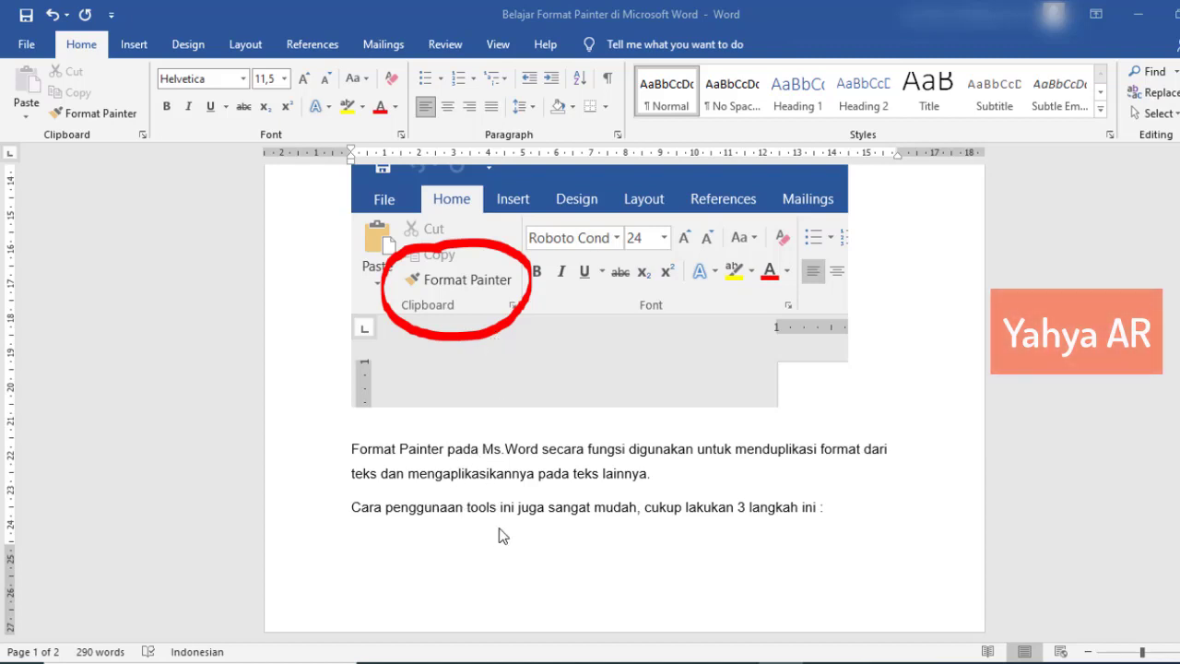
scroll(516, 529, "down", 1)
scroll(525, 506, "down", 3)
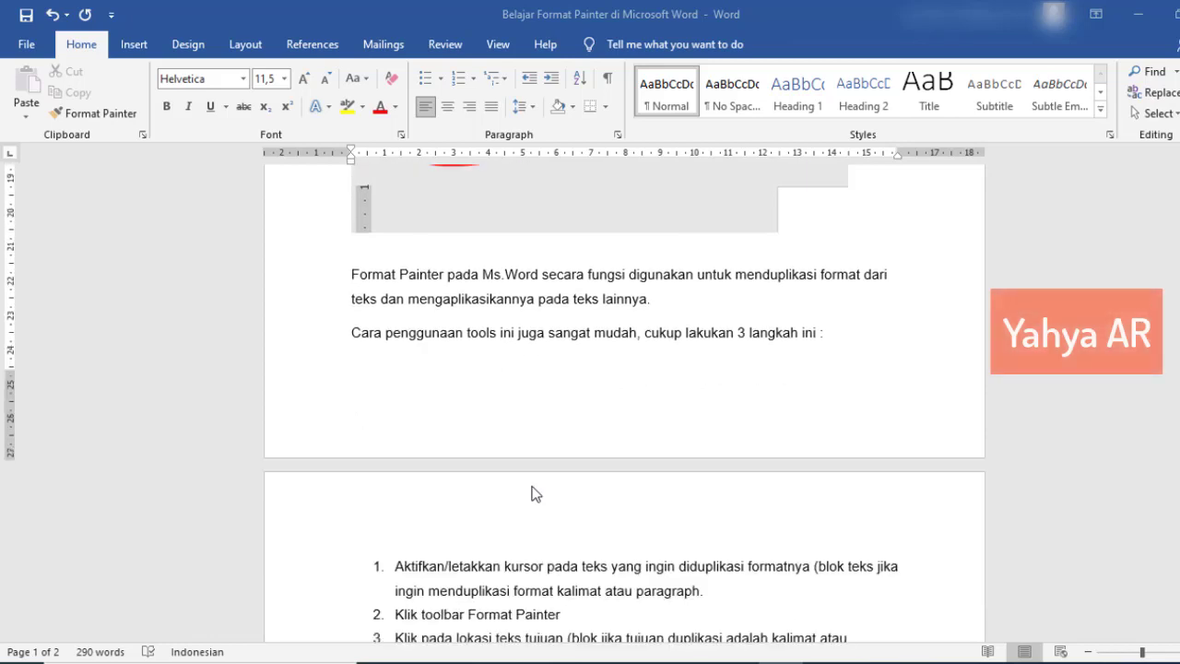
scroll(532, 492, "down", 3)
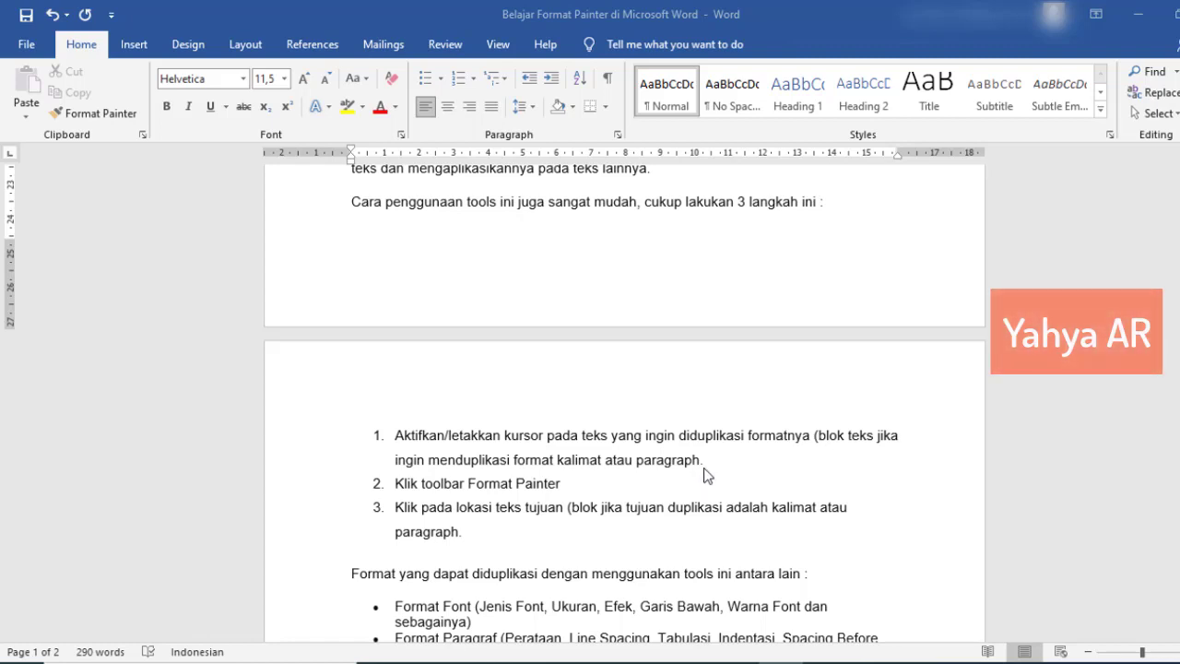
scroll(706, 473, "down", 1)
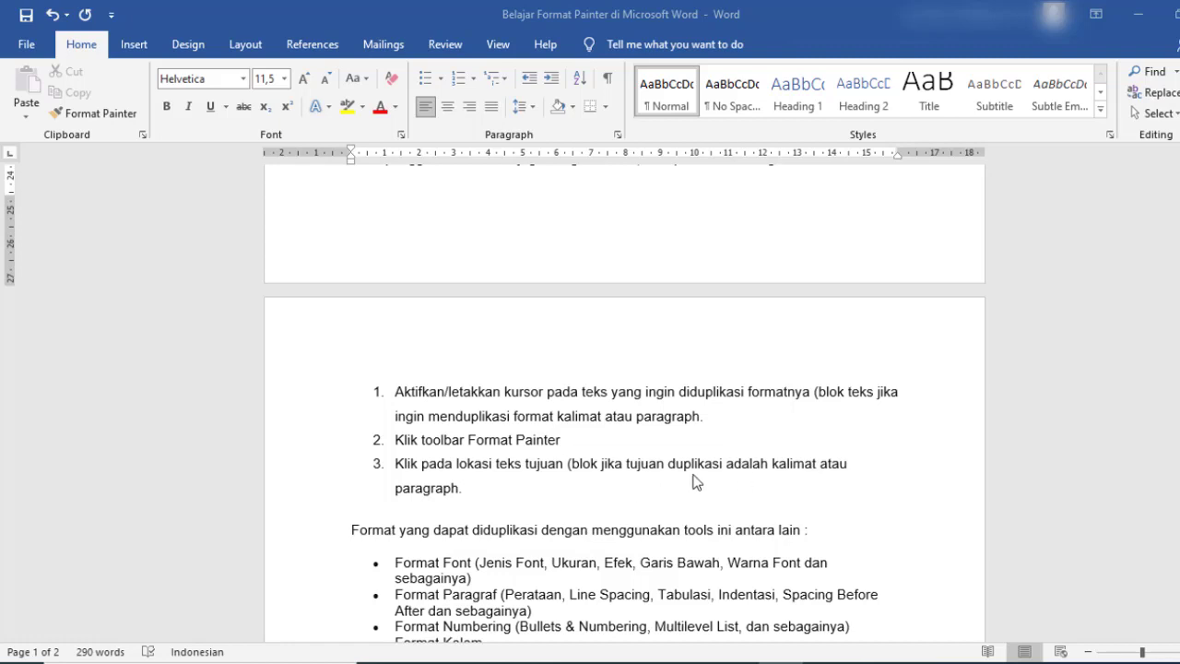
scroll(696, 481, "down", 2)
scroll(696, 431, "down", 1)
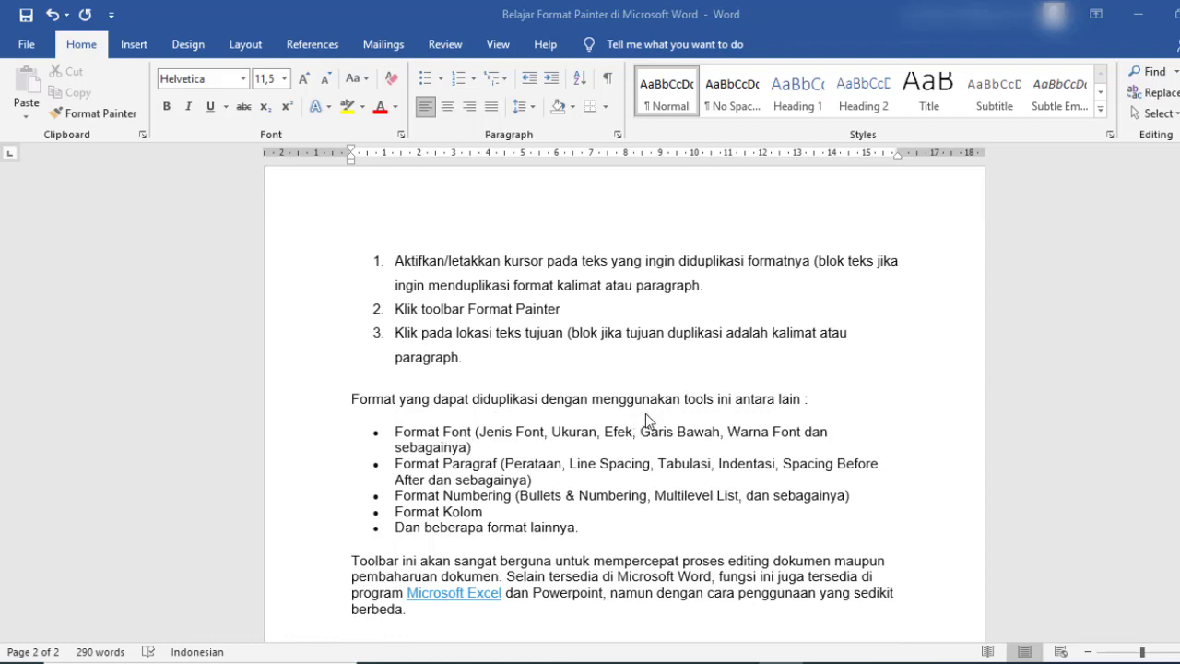
scroll(829, 396, "down", 2)
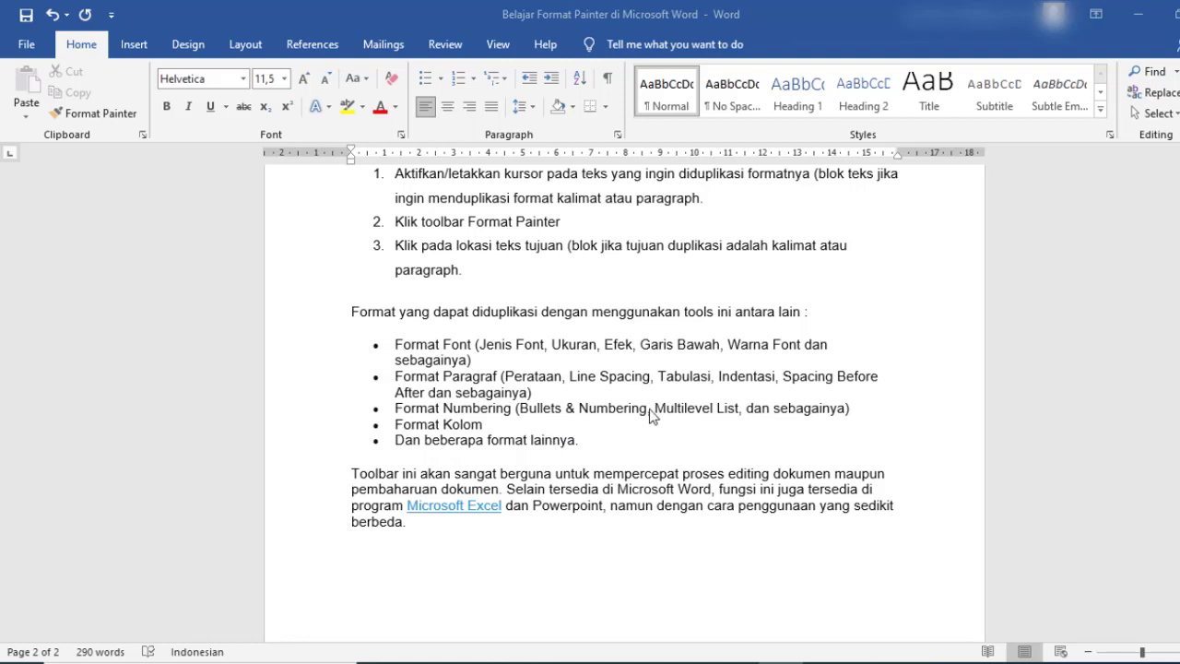
scroll(653, 411, "up", 1)
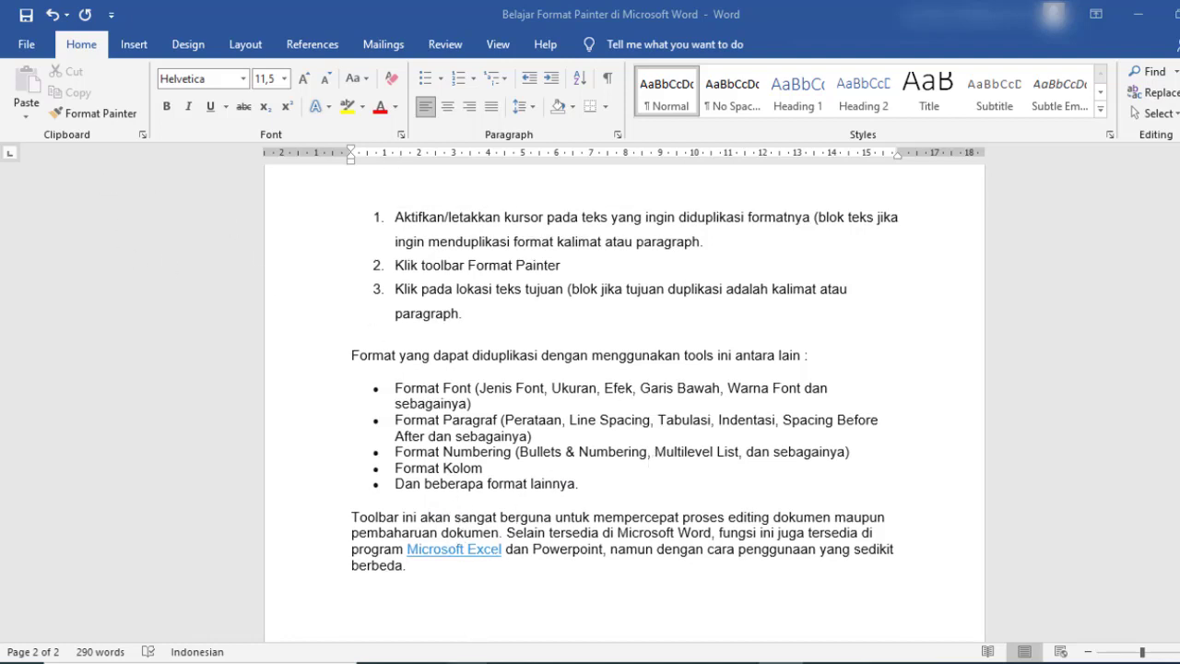
Bring the BAB I chapter forward and place the cursor in the first Latar Belakang paragraph
left_click(551, 624)
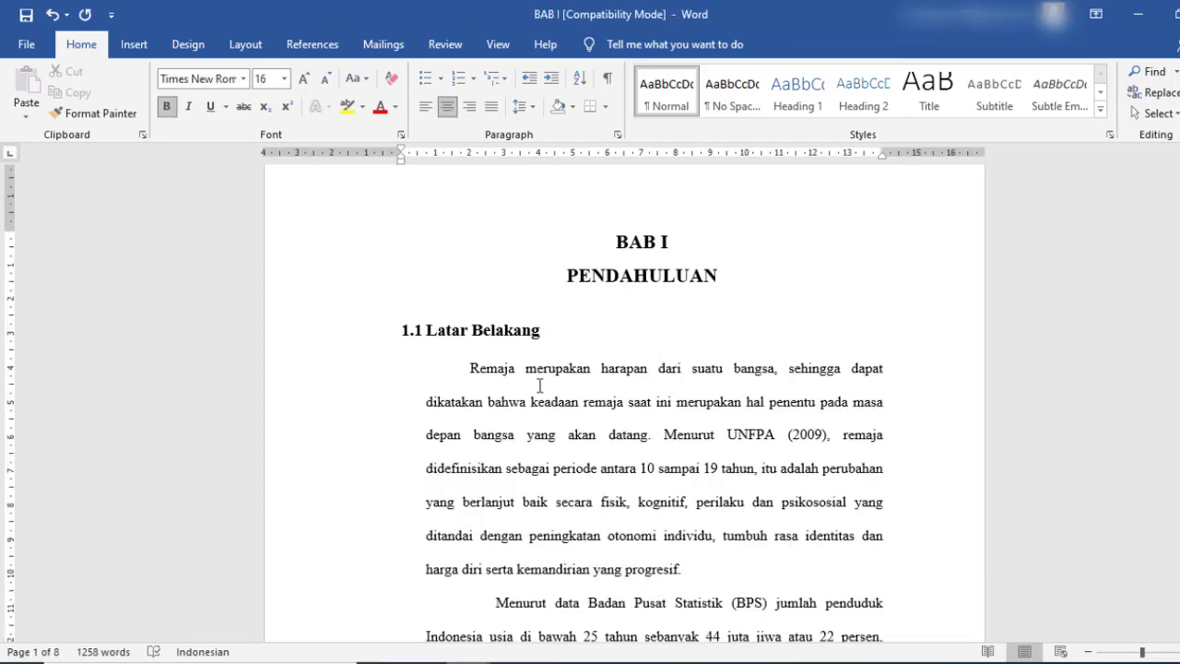
scroll(645, 350, "down", 6)
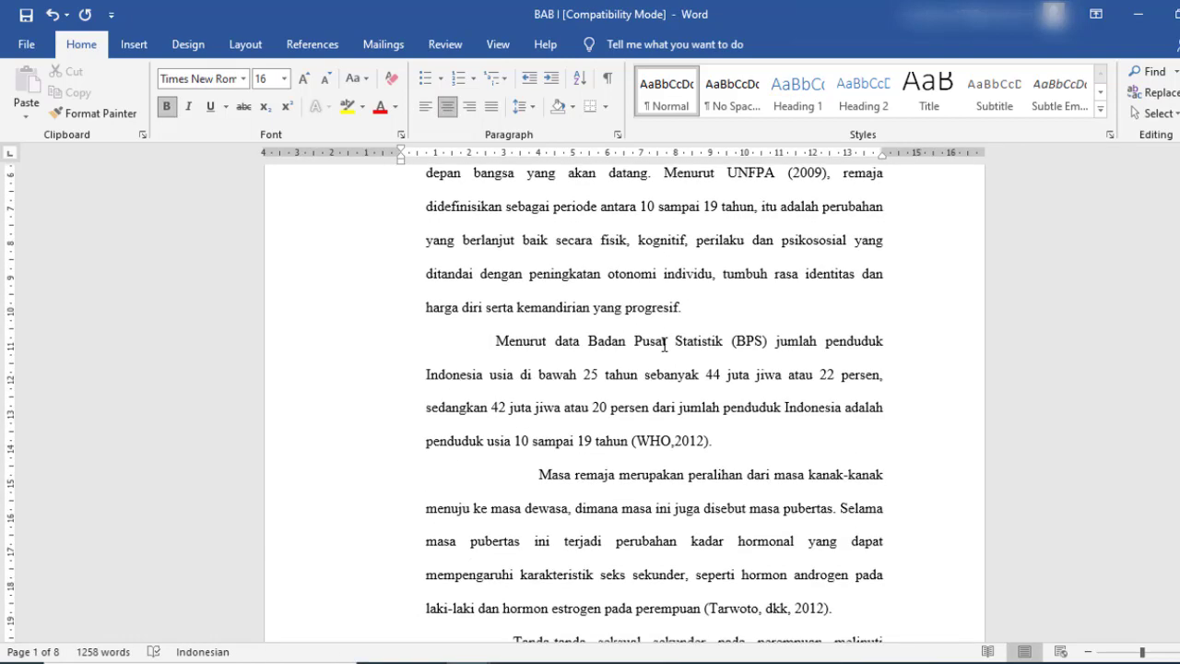
scroll(597, 357, "up", 5)
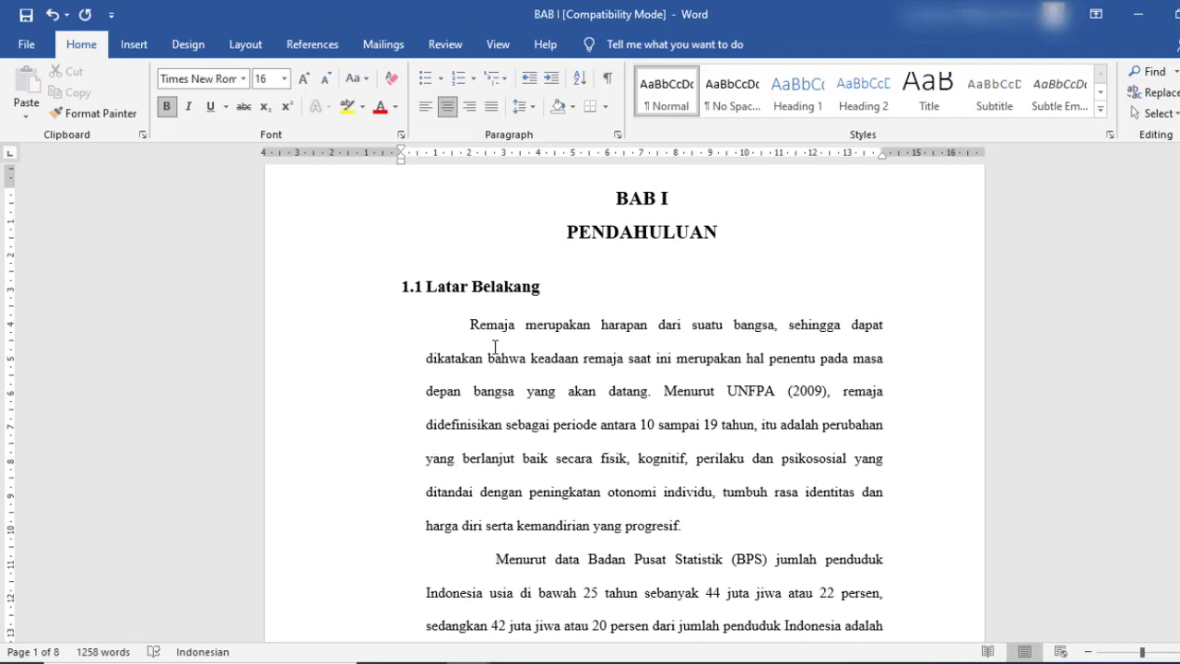
left_click(563, 328)
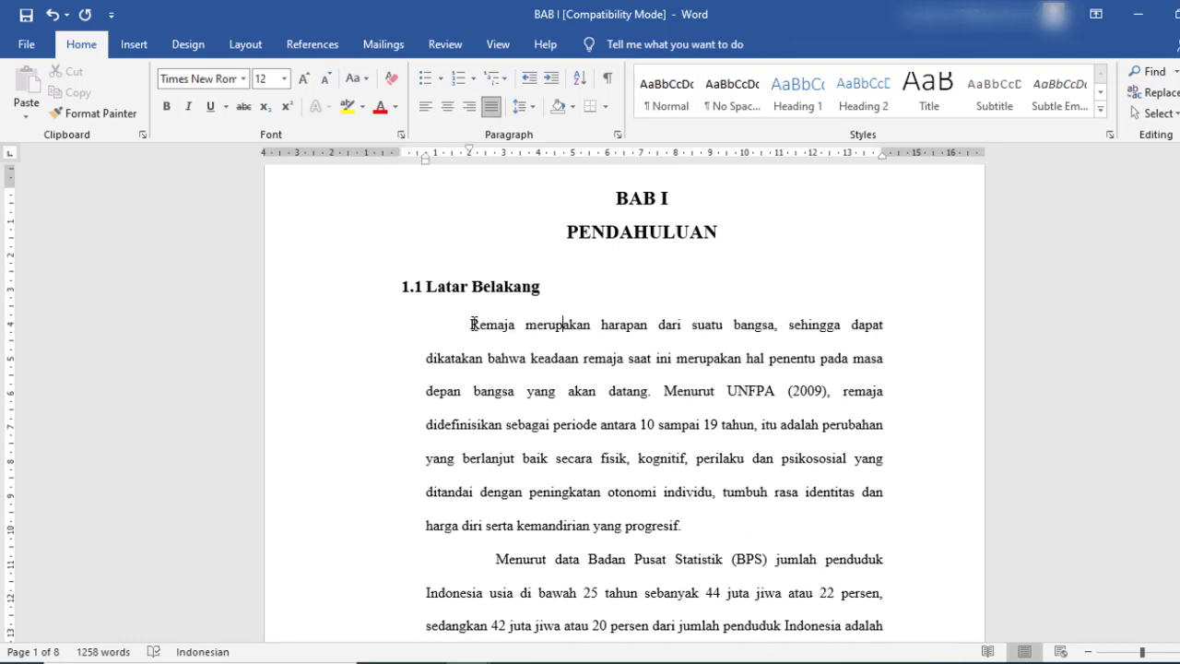
Indent the Tanda-tanda seksual paragraph's first line further using the ruler's first-line indent marker
scroll(496, 448, "down", 4)
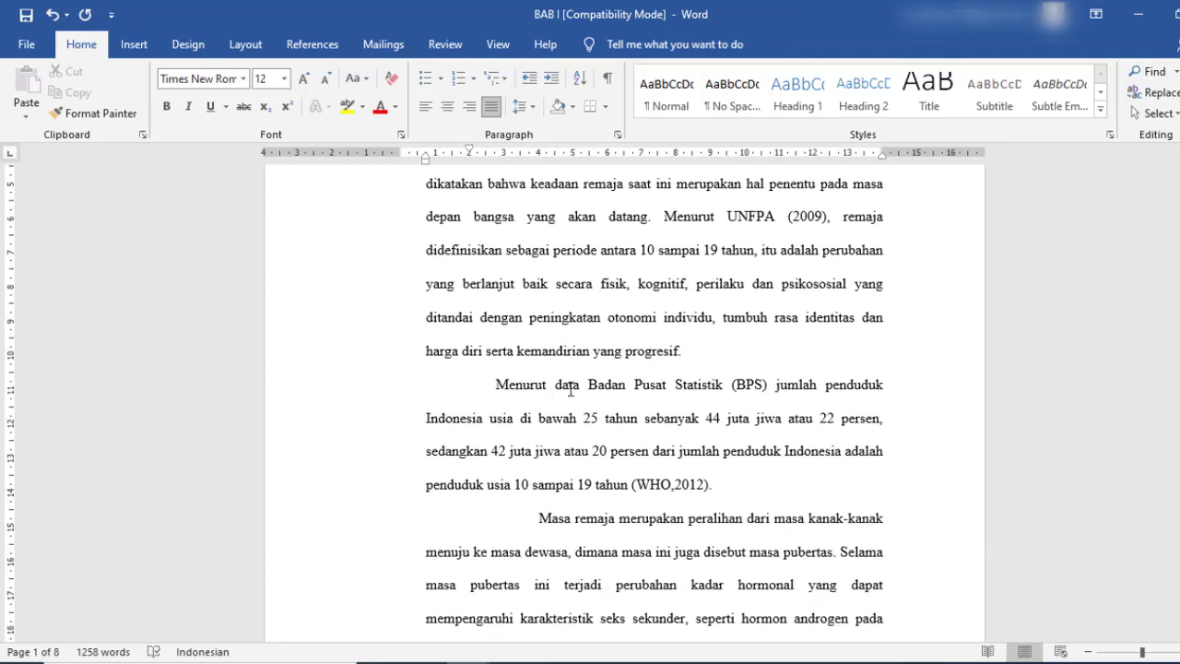
scroll(566, 465, "down", 4)
scroll(570, 464, "down", 2)
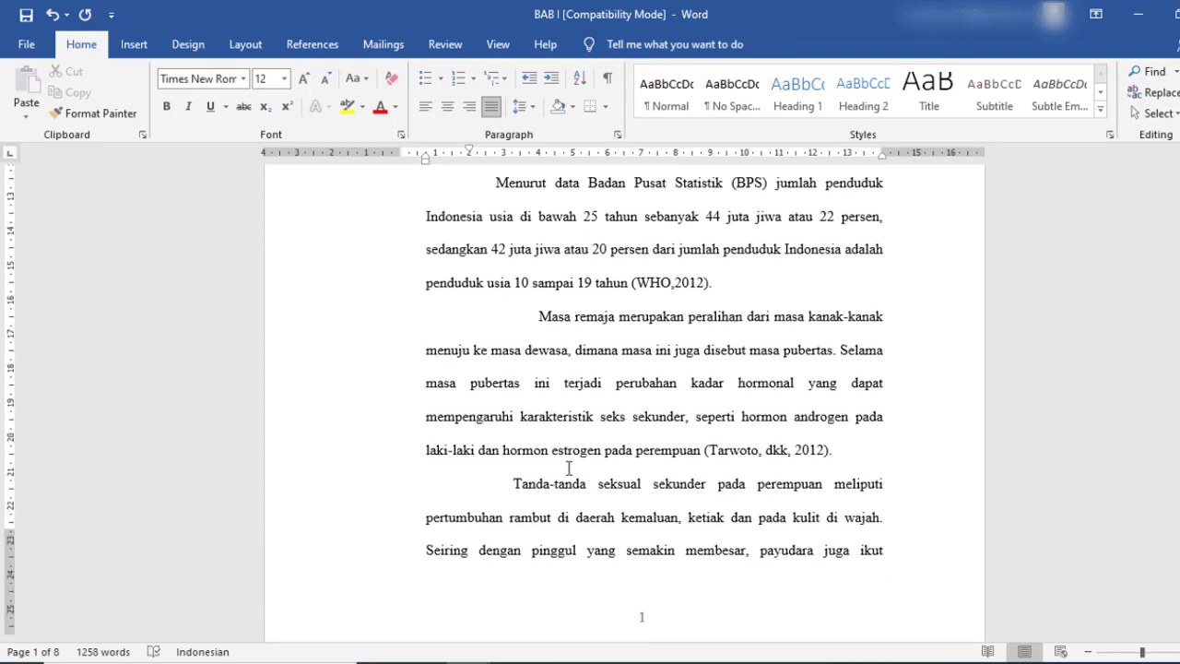
scroll(570, 461, "up", 1)
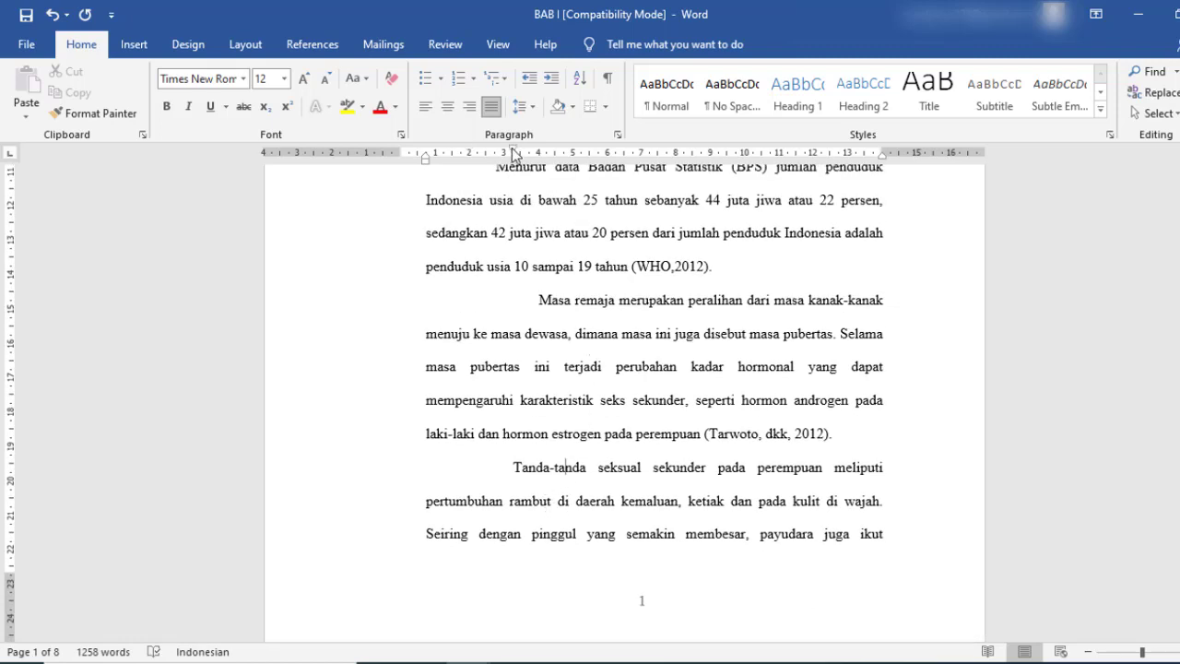
left_click_drag(514, 150, 565, 150)
scroll(593, 424, "up", 3)
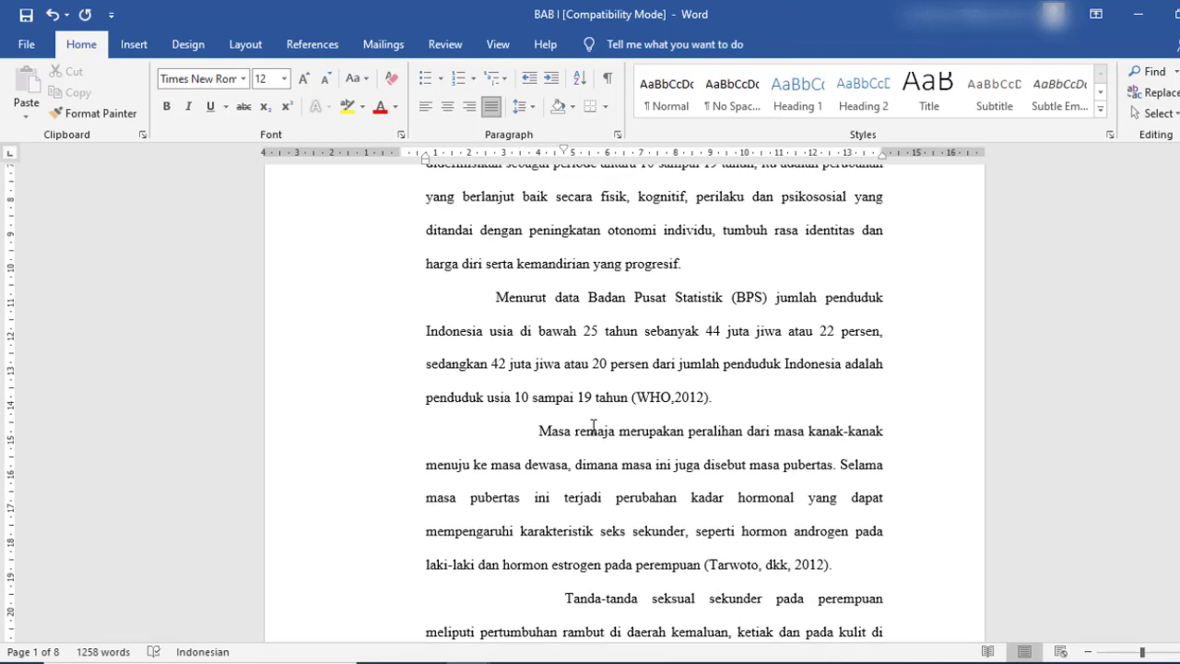
scroll(593, 424, "up", 3)
scroll(508, 398, "up", 3)
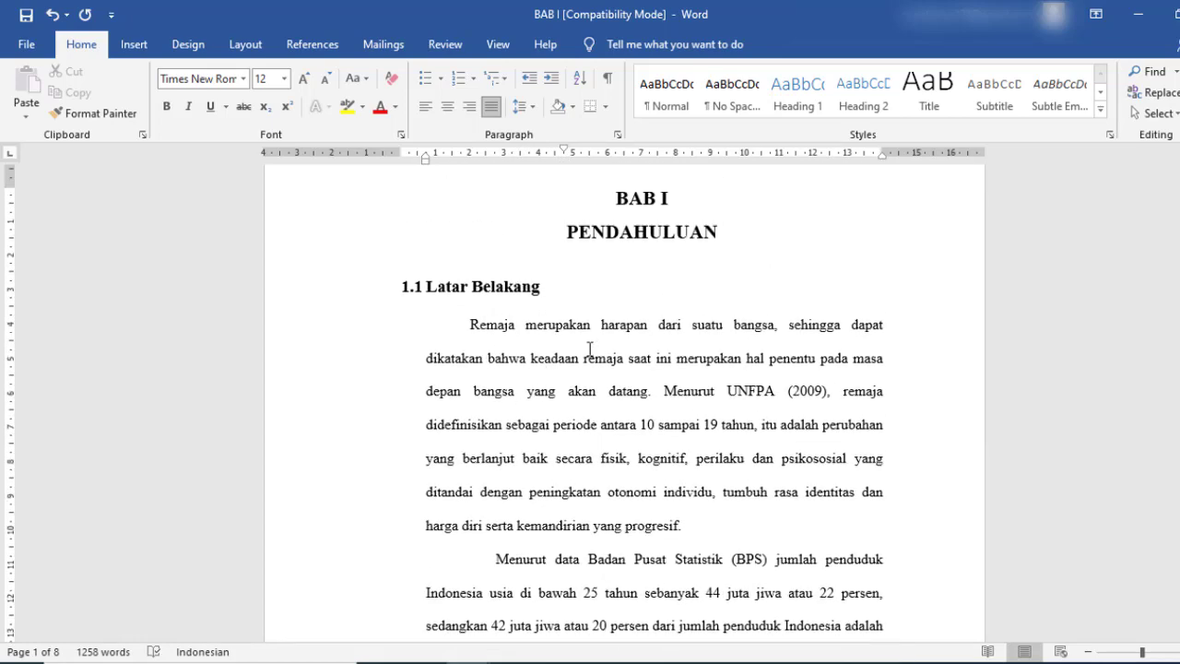
scroll(588, 346, "down", 1)
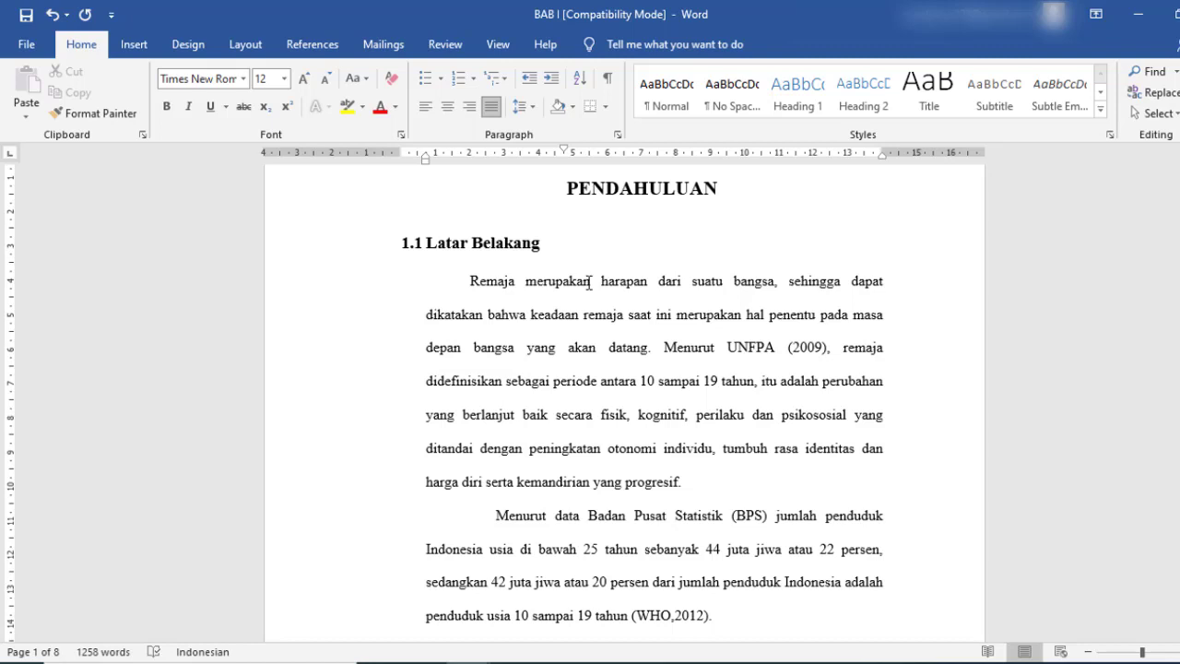
Copy the first paragraph's indent and justification onto the Menurut data paragraph with Format Painter
left_click(85, 115)
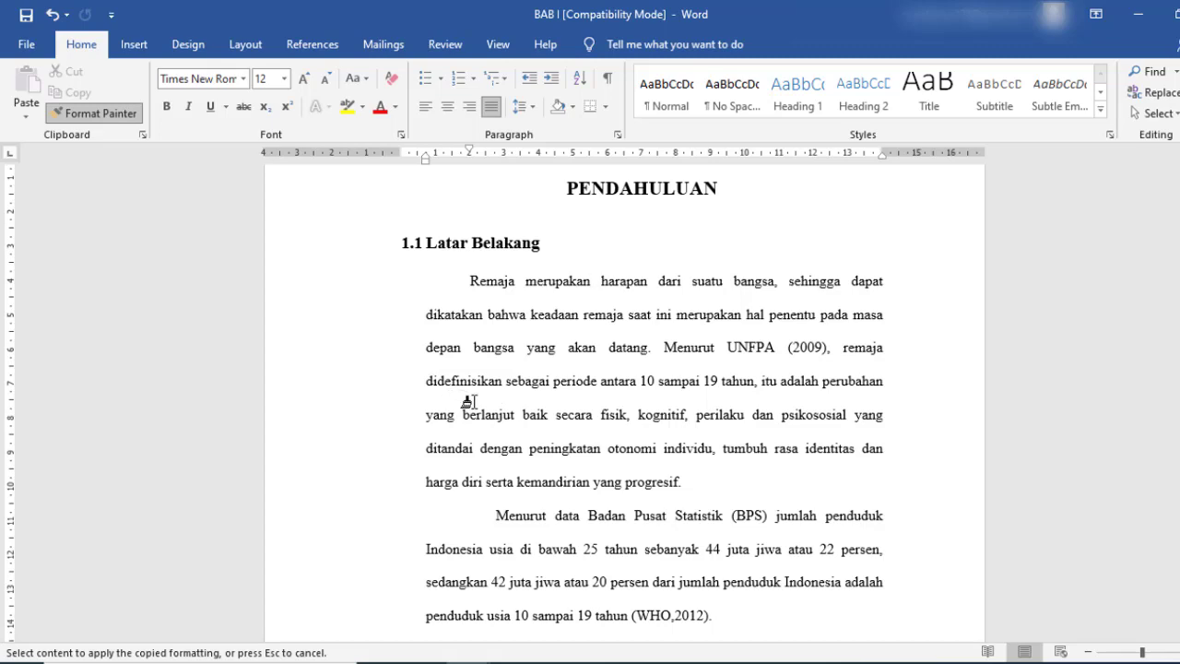
scroll(468, 401, "down", 1)
scroll(468, 401, "down", 1)
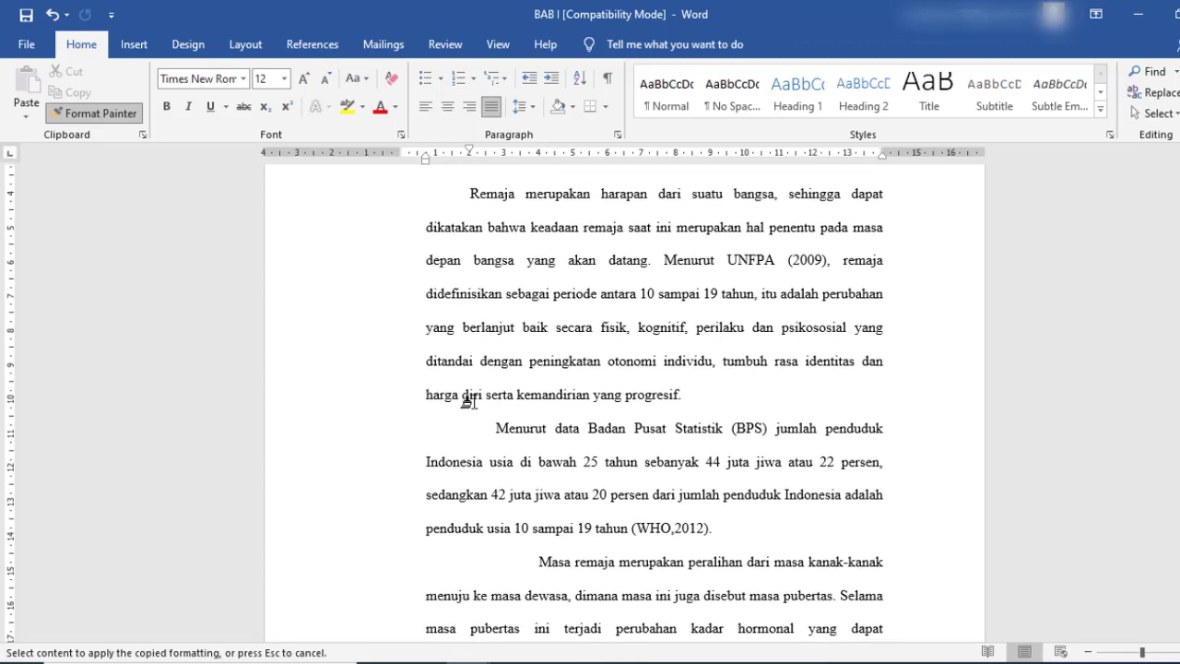
scroll(469, 401, "down", 1)
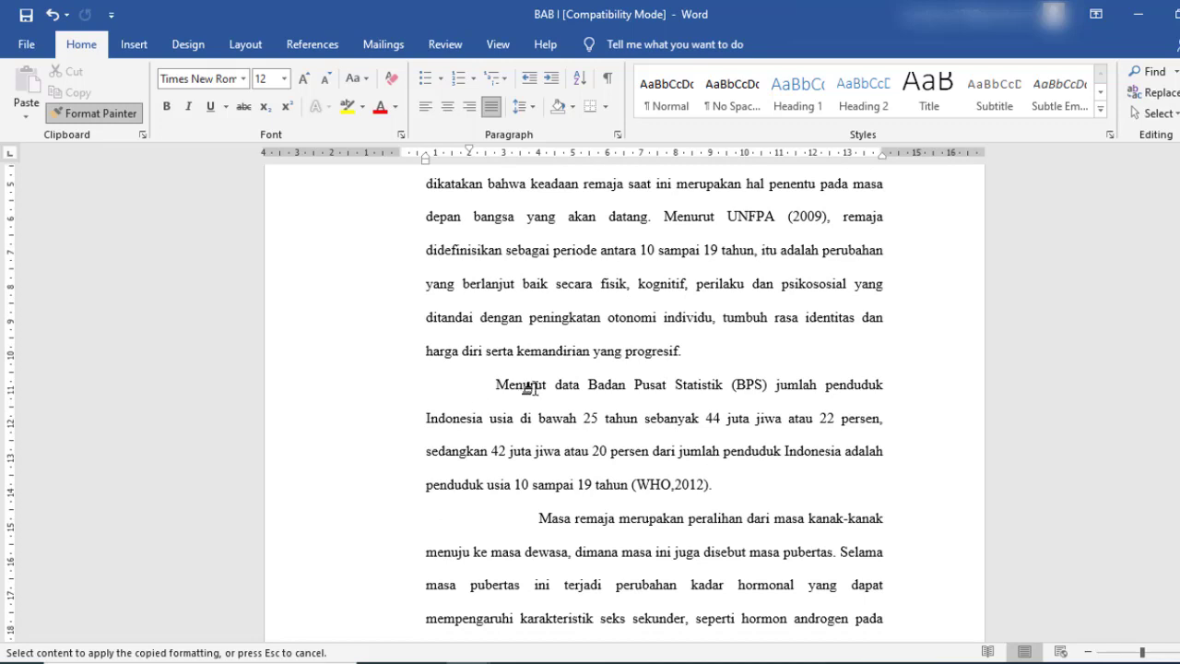
scroll(564, 387, "up", 1)
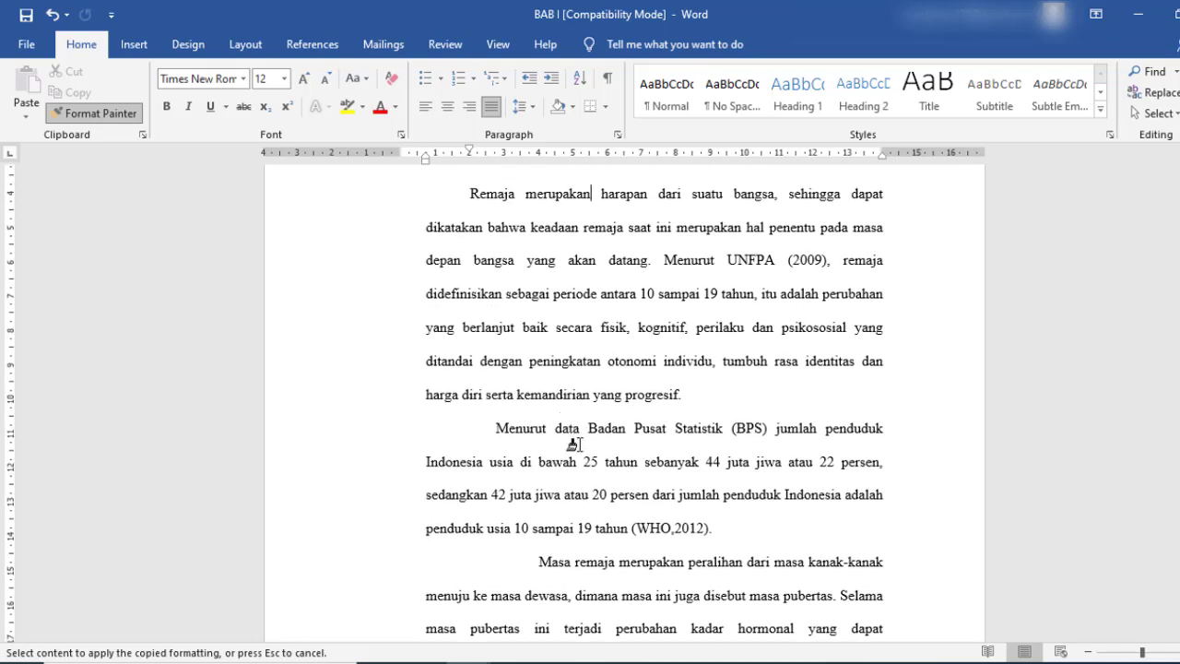
left_click(576, 431)
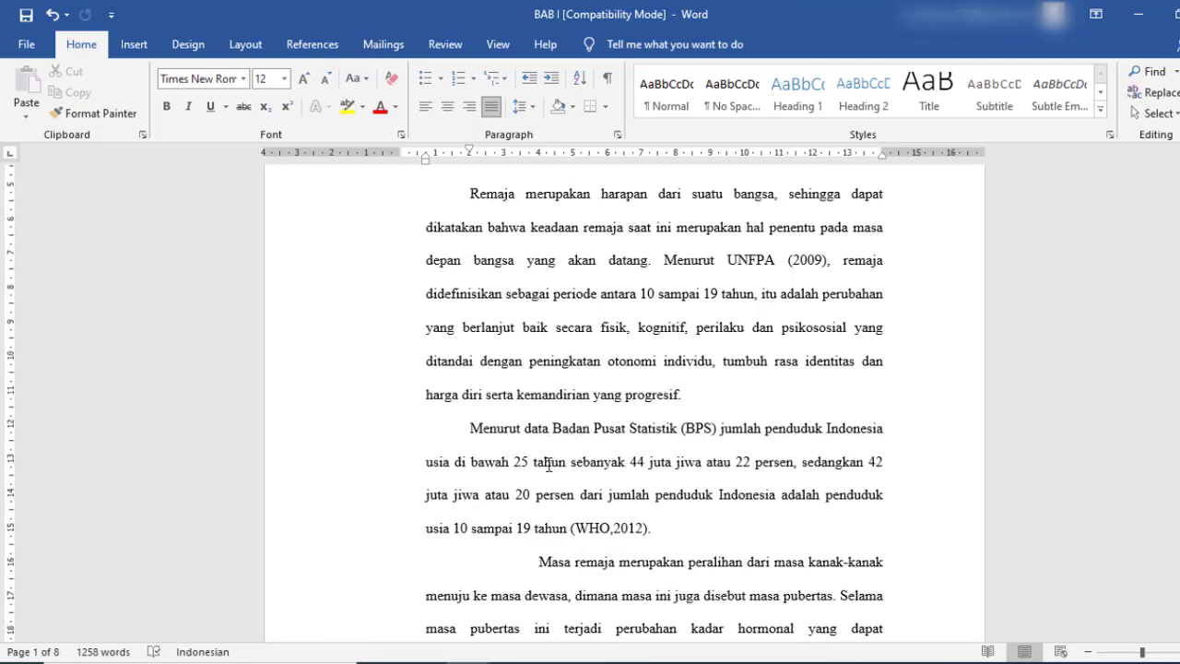
Lock Format Painter and apply the first paragraph's formatting to the Masa remaja and Tanda-tanda paragraphs
scroll(548, 465, "down", 2)
scroll(549, 465, "down", 1)
scroll(548, 464, "down", 1)
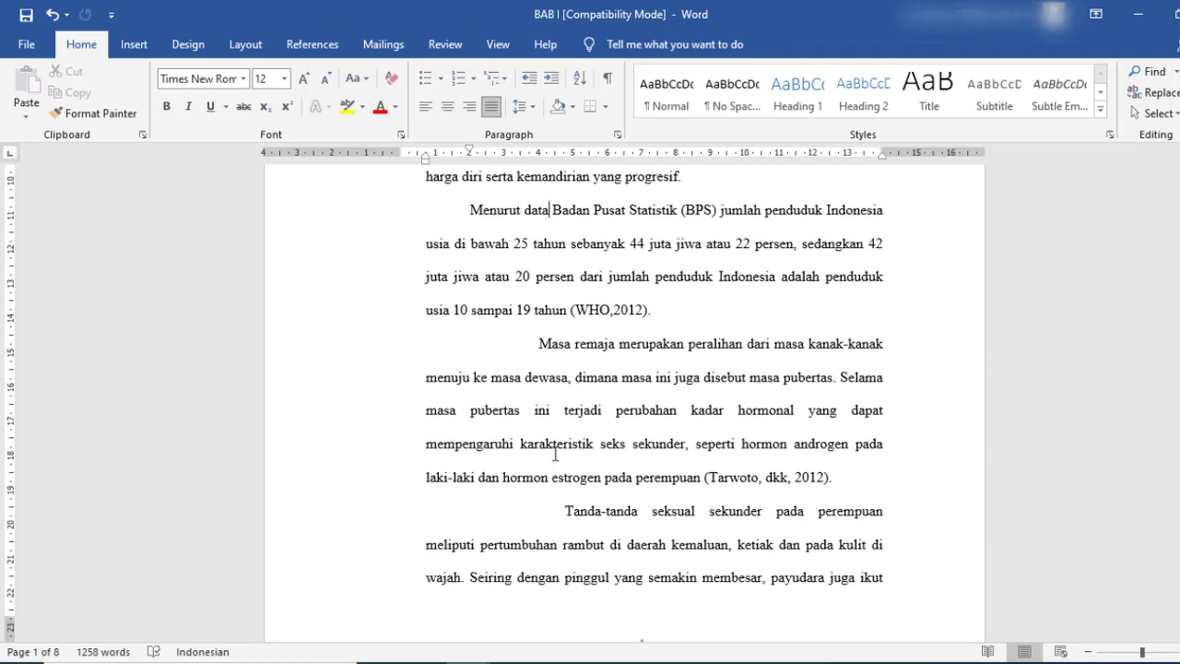
scroll(555, 454, "up", 1)
scroll(555, 397, "up", 3)
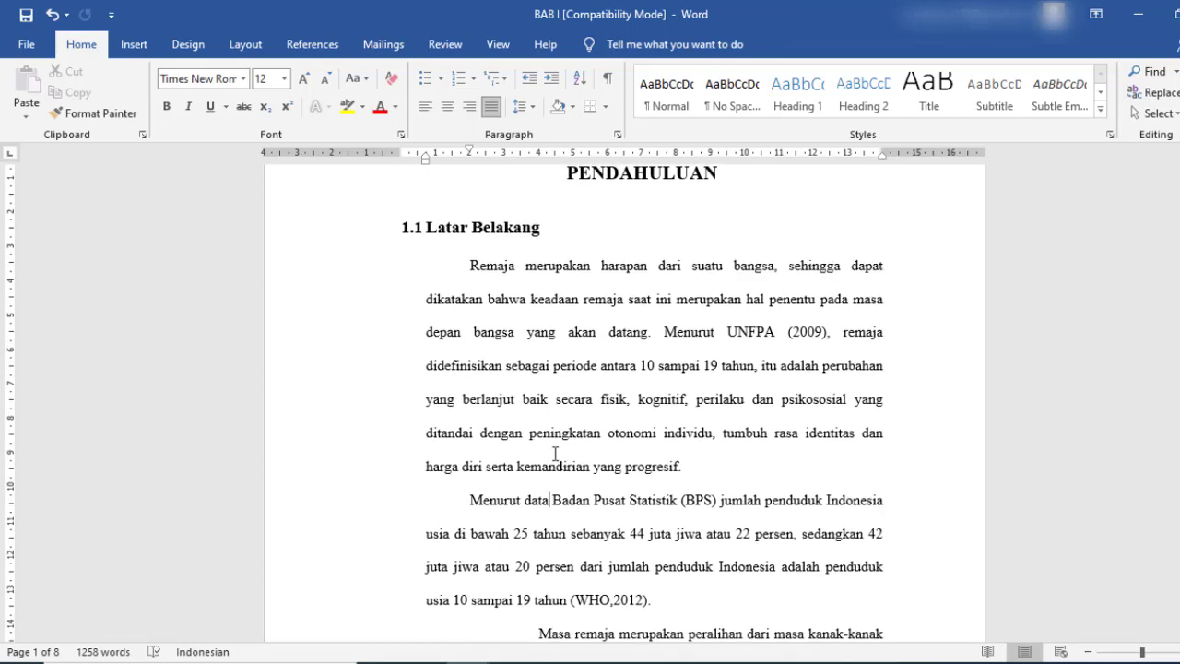
scroll(557, 334, "up", 2)
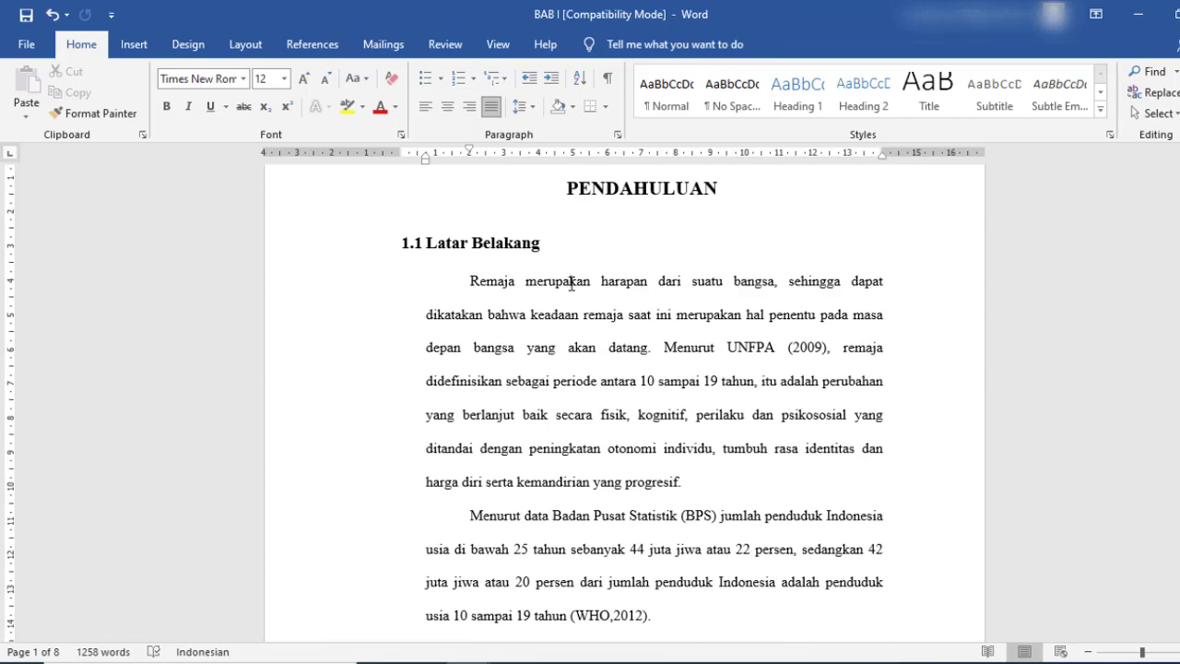
left_click(81, 114)
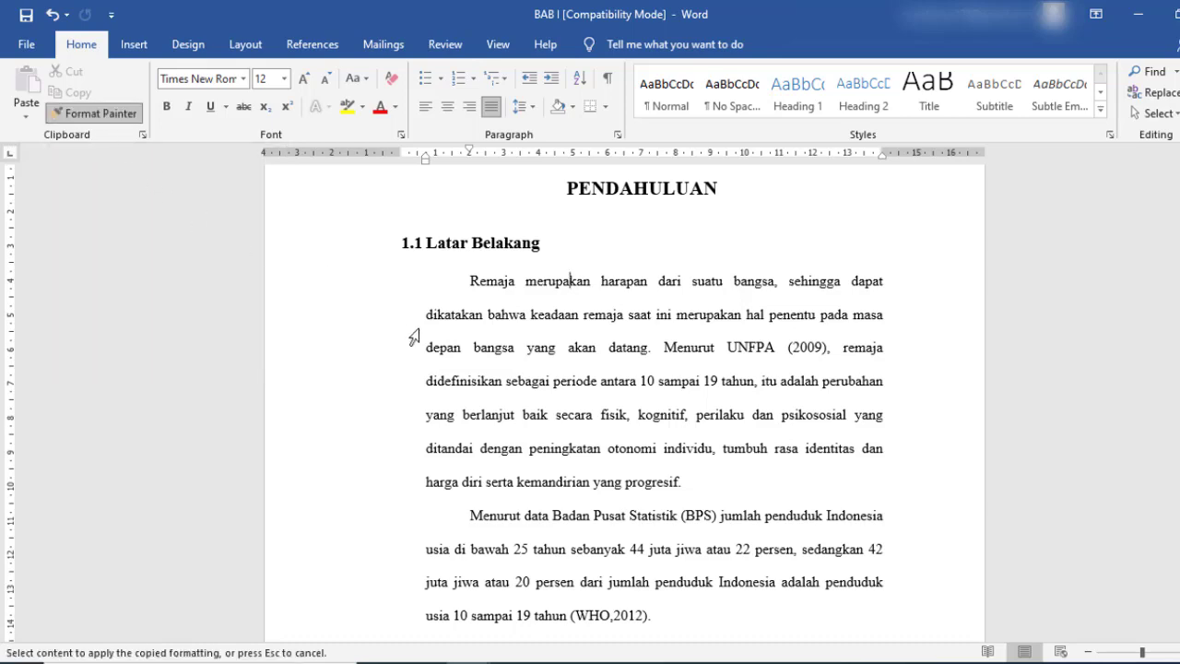
scroll(525, 442, "down", 1)
scroll(522, 447, "down", 2)
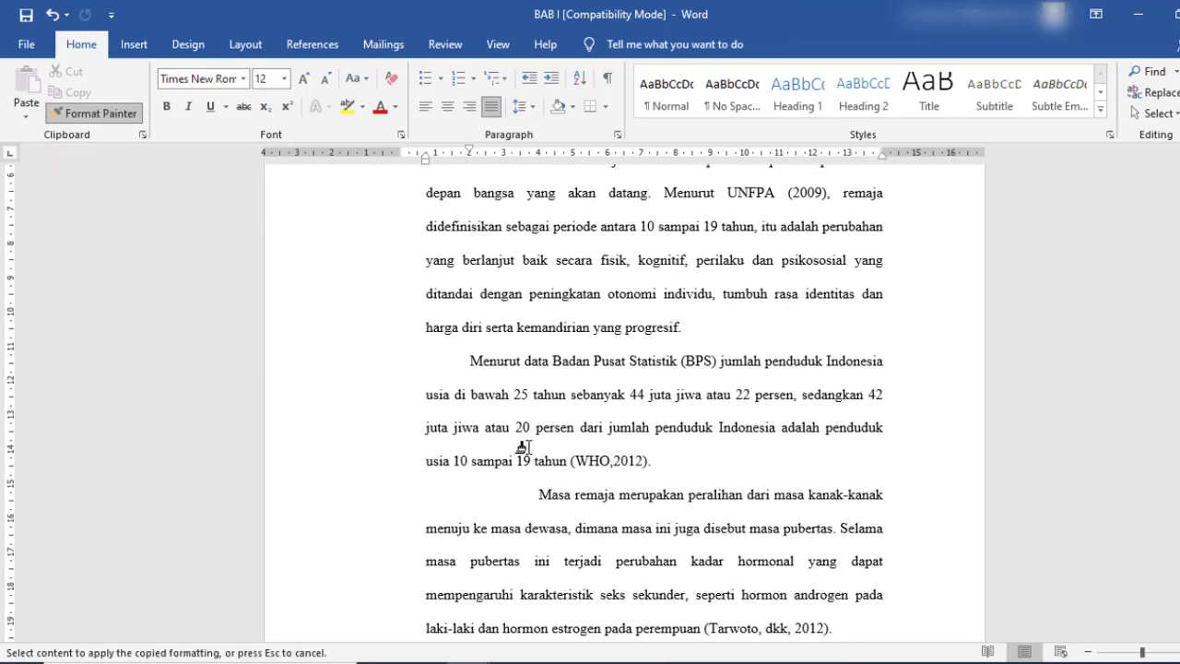
scroll(522, 448, "down", 1)
scroll(525, 448, "down", 1)
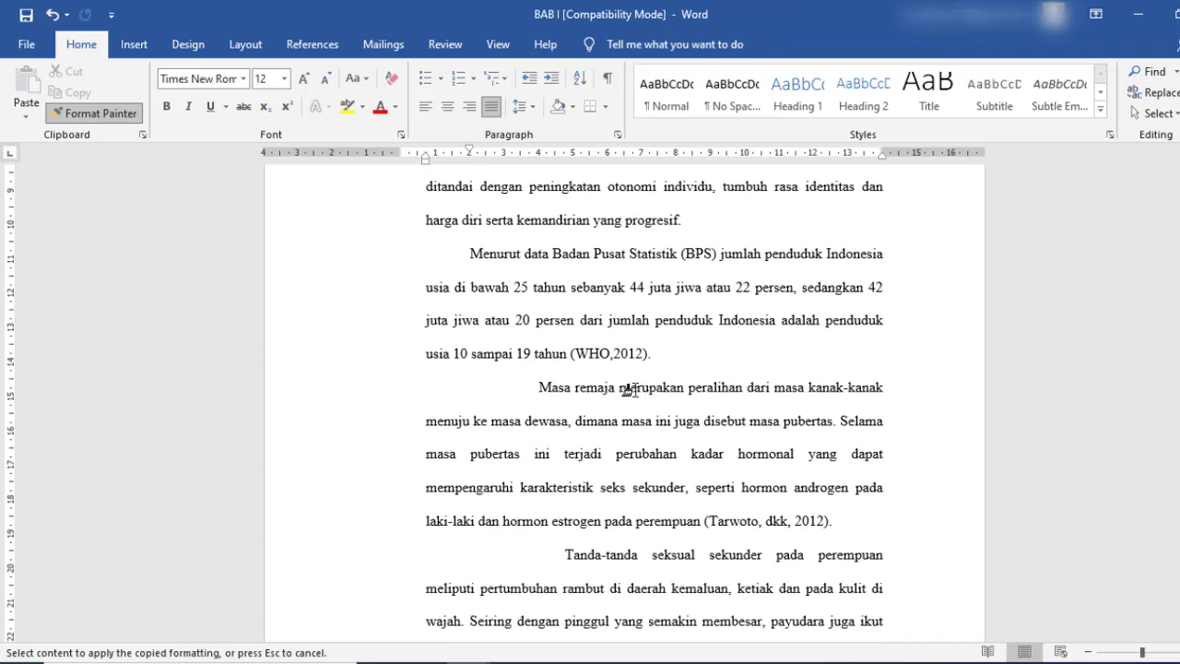
left_click(629, 389)
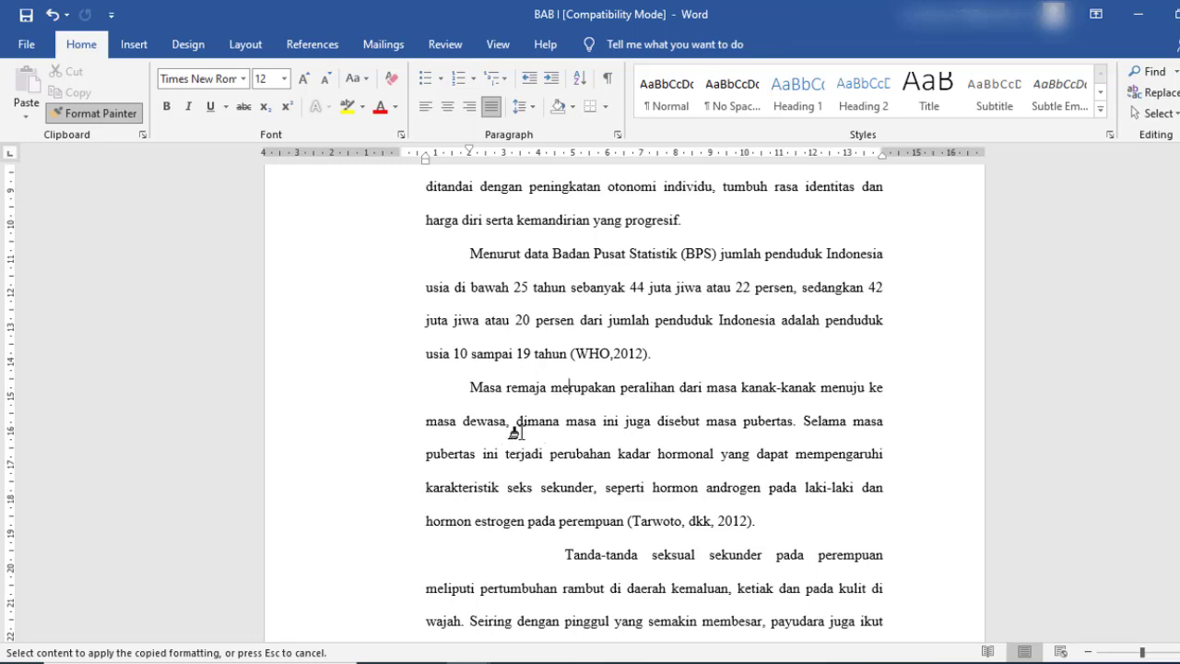
scroll(532, 479, "down", 3)
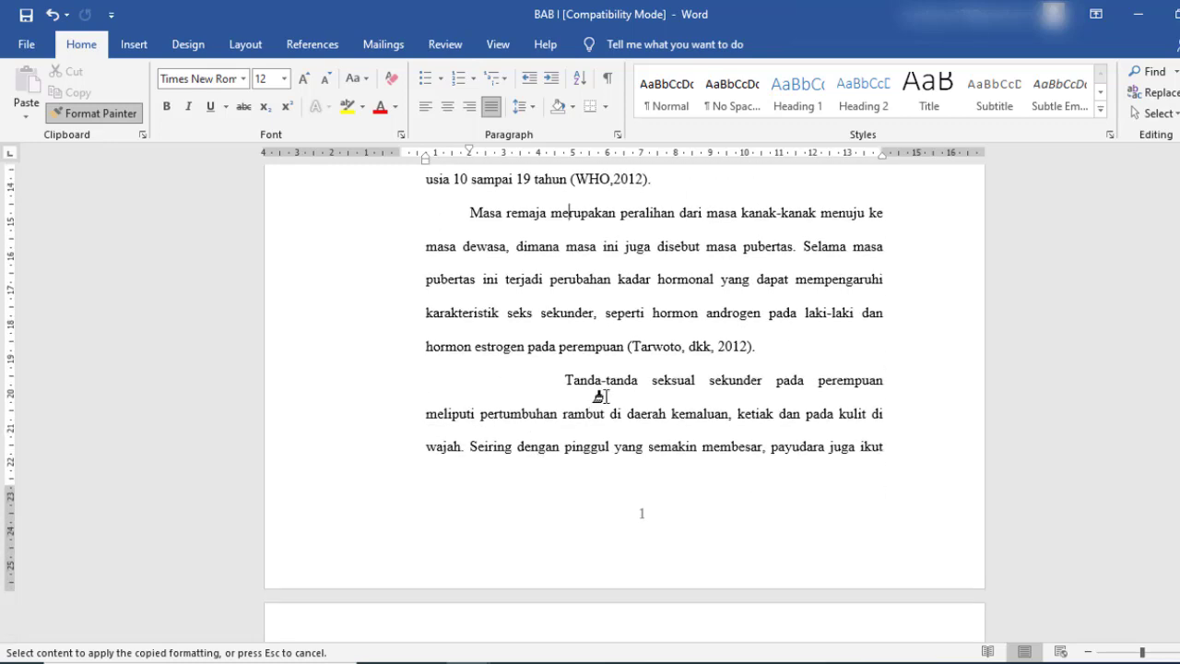
left_click(611, 382)
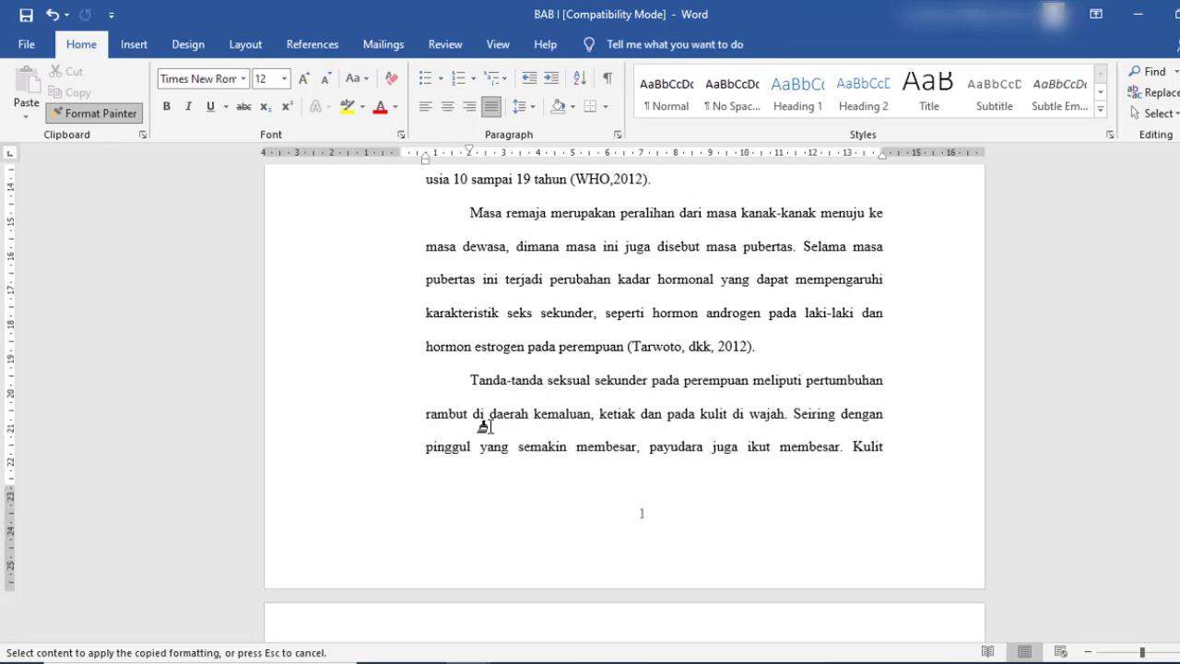
Review the reformatted paragraphs and turn Format Painter off
scroll(501, 434, "down", 3)
scroll(493, 366, "down", 3)
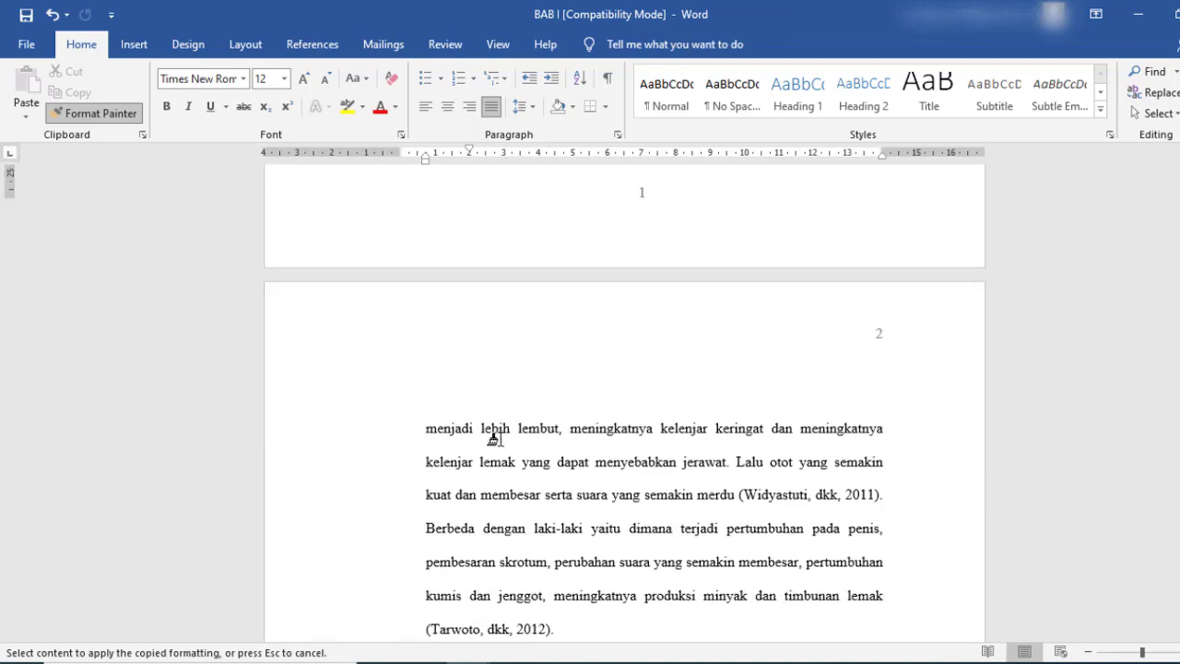
scroll(492, 400, "down", 5)
scroll(625, 379, "up", 2)
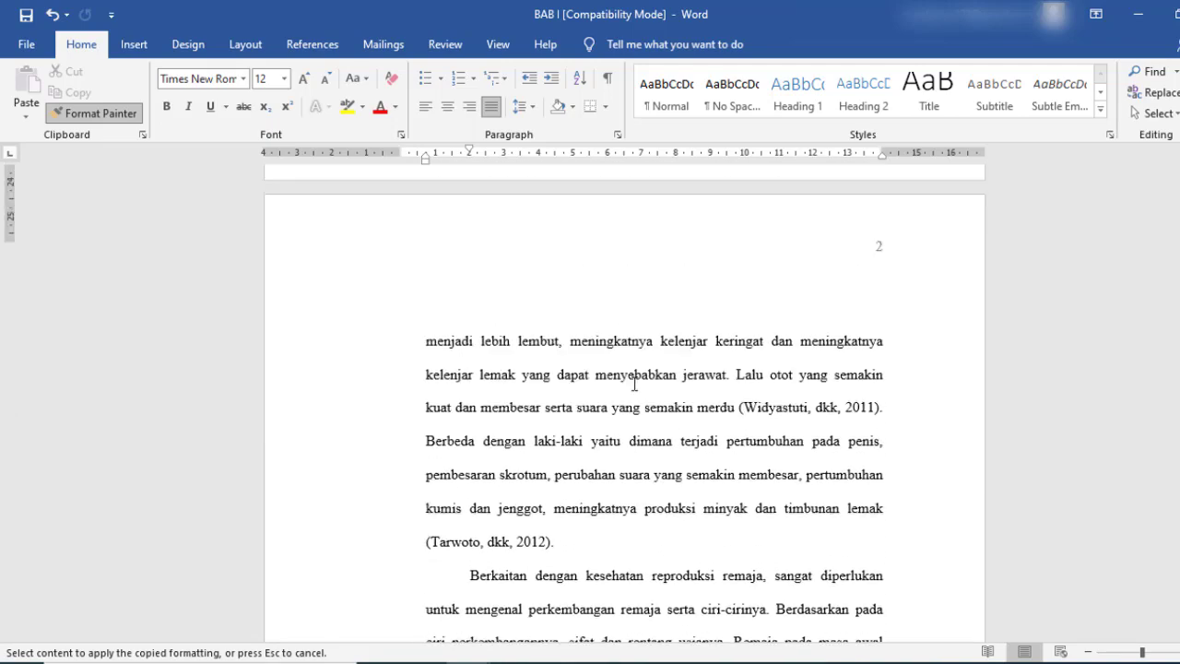
scroll(625, 378, "up", 4)
scroll(626, 380, "up", 1)
scroll(626, 381, "up", 2)
scroll(582, 382, "up", 2)
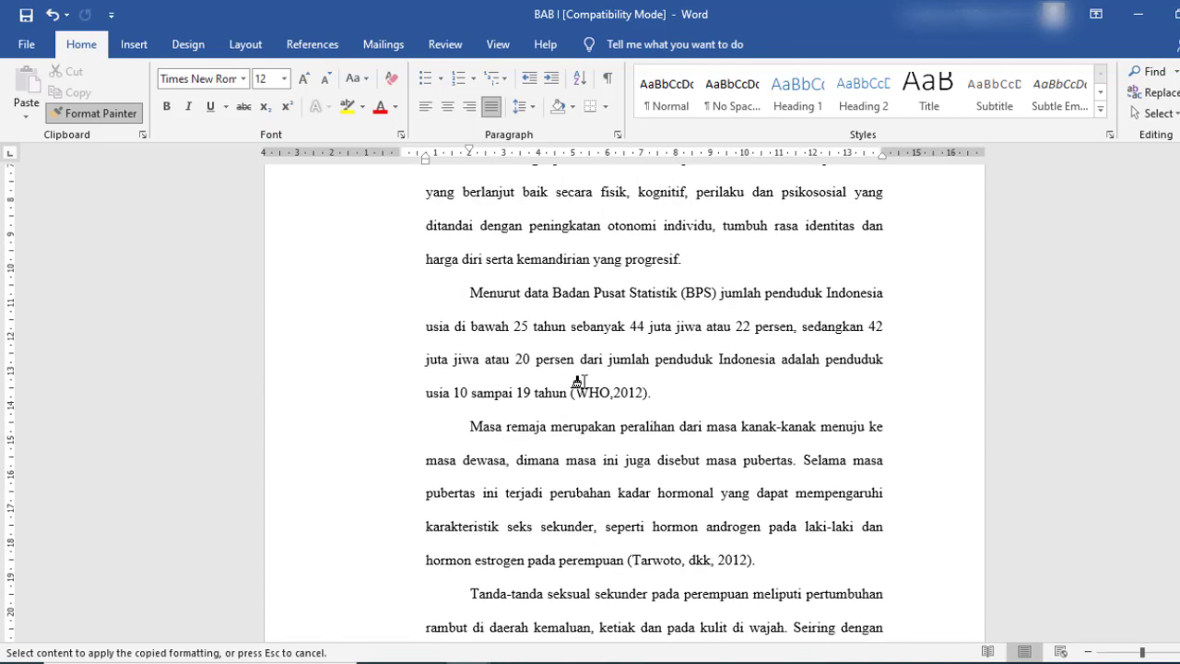
scroll(539, 381, "up", 1)
scroll(535, 376, "up", 1)
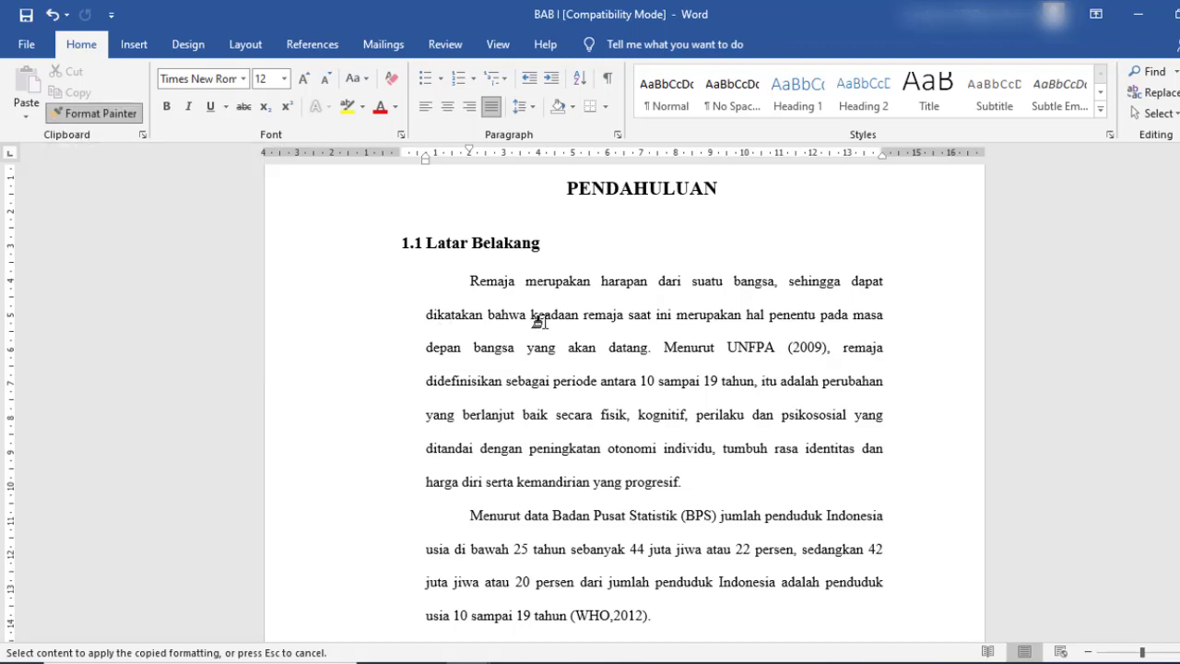
left_click(91, 120)
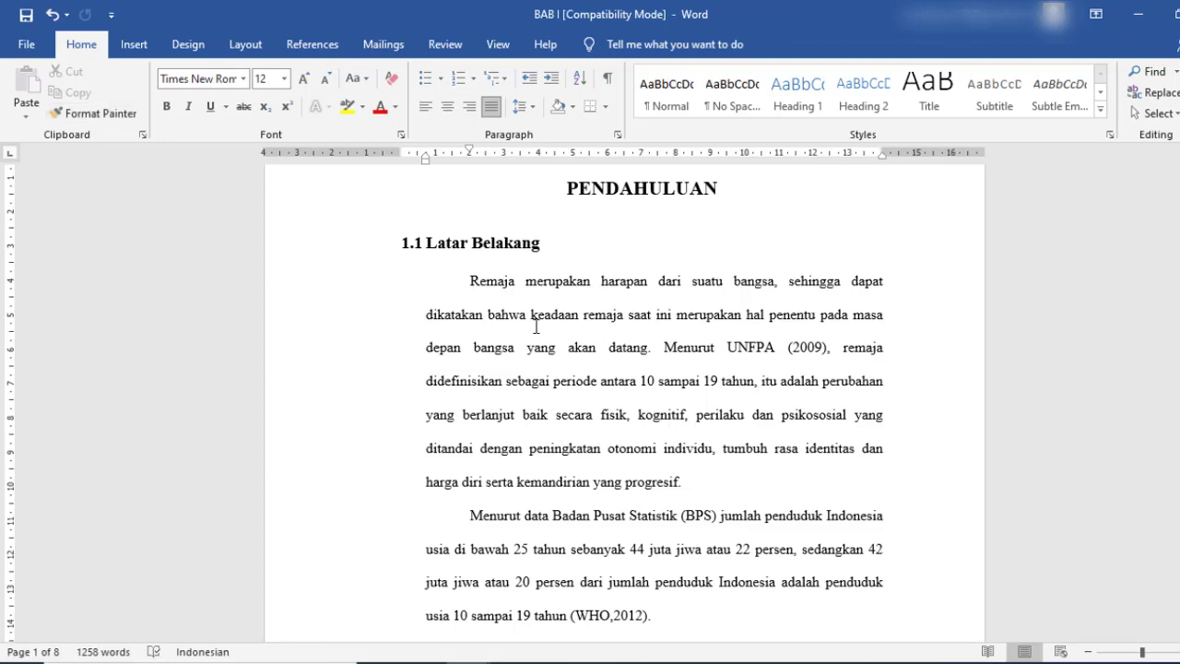
scroll(530, 361, "down", 2)
scroll(530, 365, "down", 4)
scroll(530, 369, "down", 4)
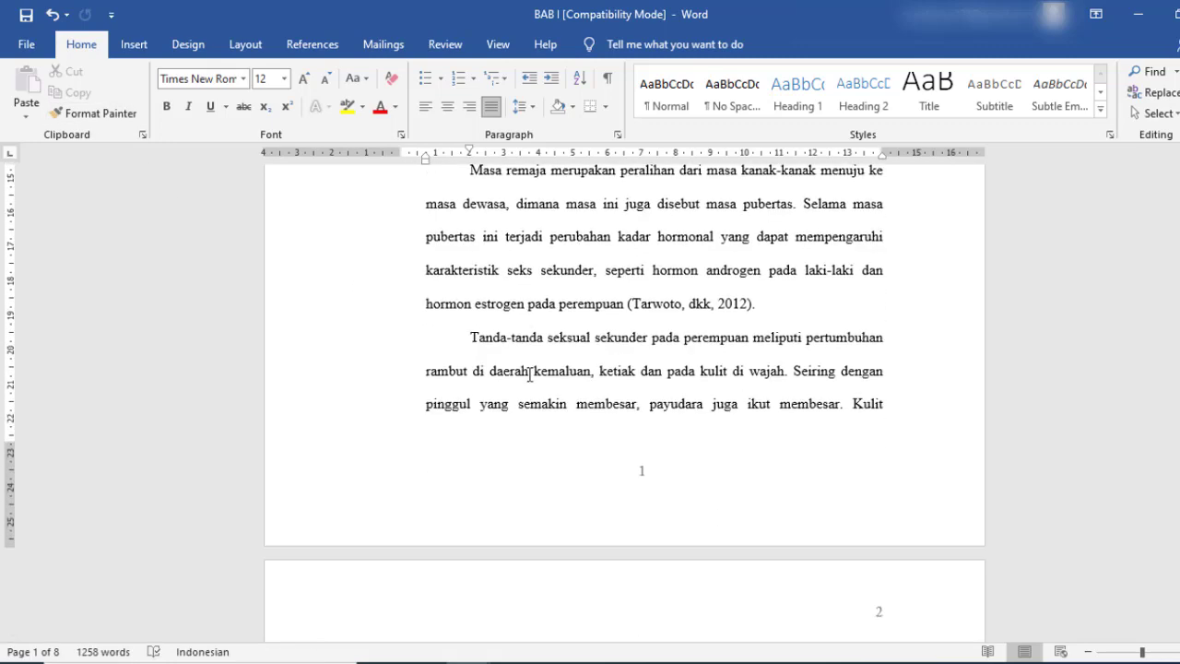
scroll(530, 373, "up", 4)
scroll(530, 373, "up", 3)
scroll(530, 373, "up", 4)
scroll(530, 372, "up", 3)
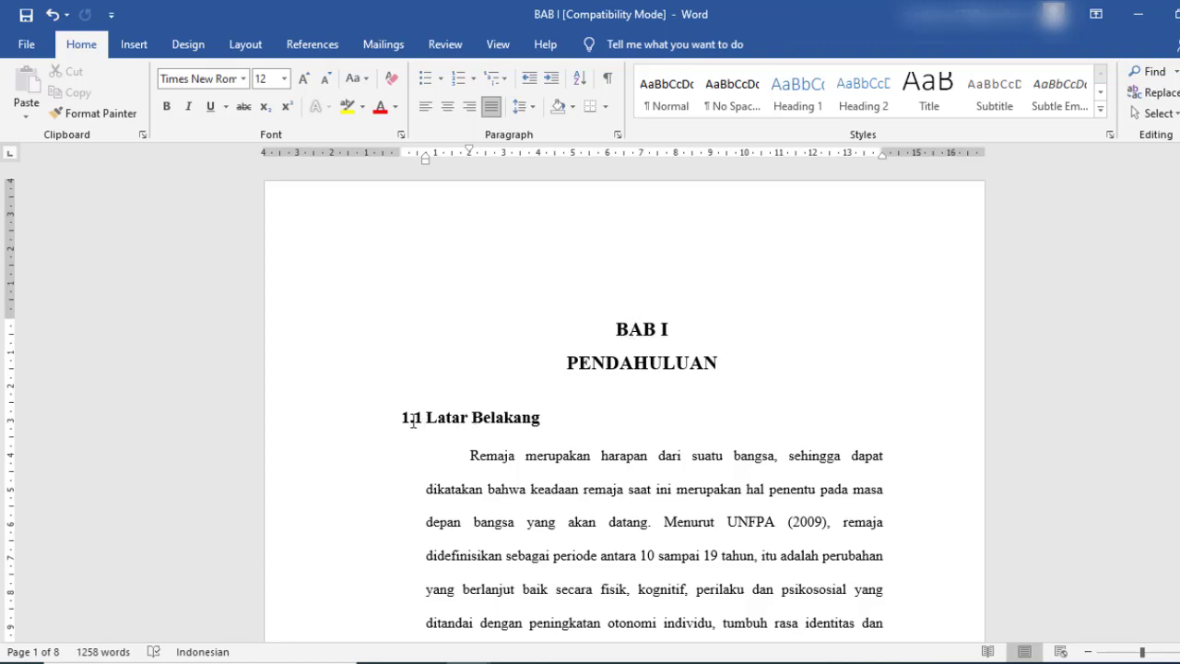
left_click(454, 420)
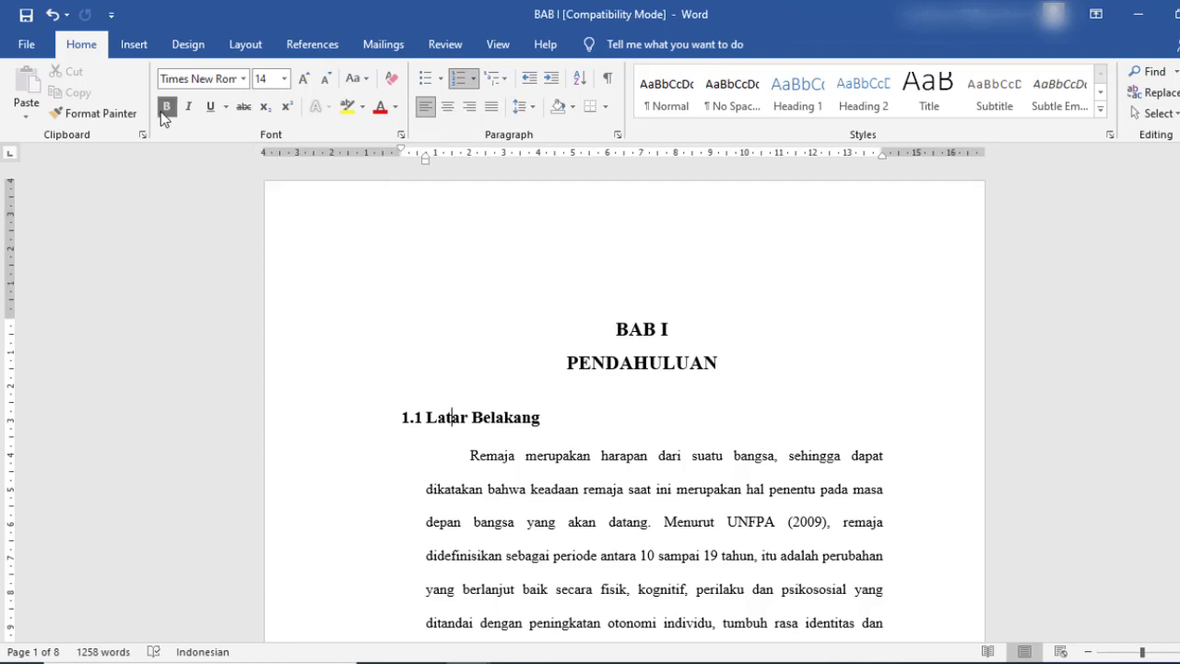
left_click(555, 467)
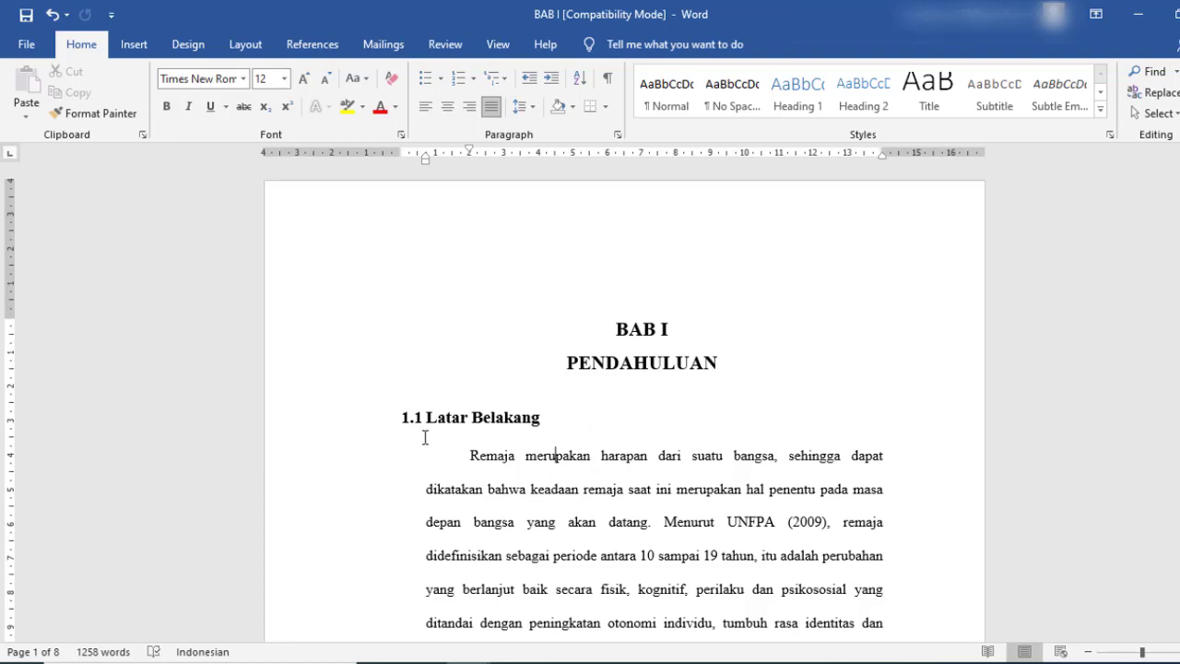
scroll(432, 359, "down", 2)
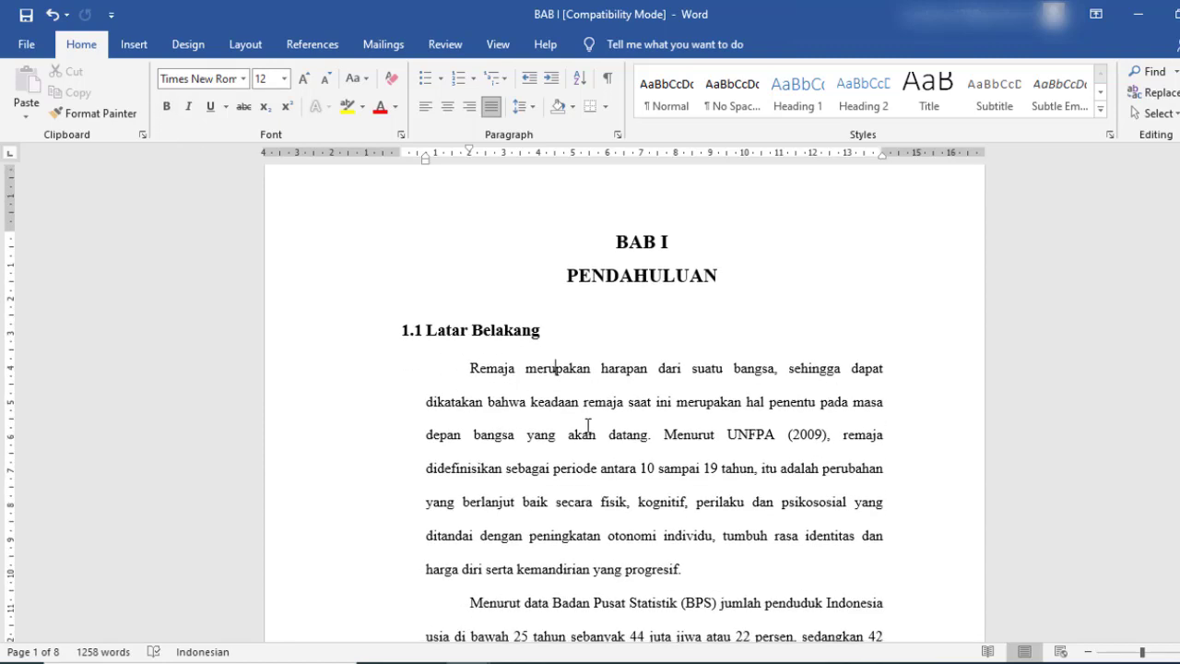
left_click(447, 335)
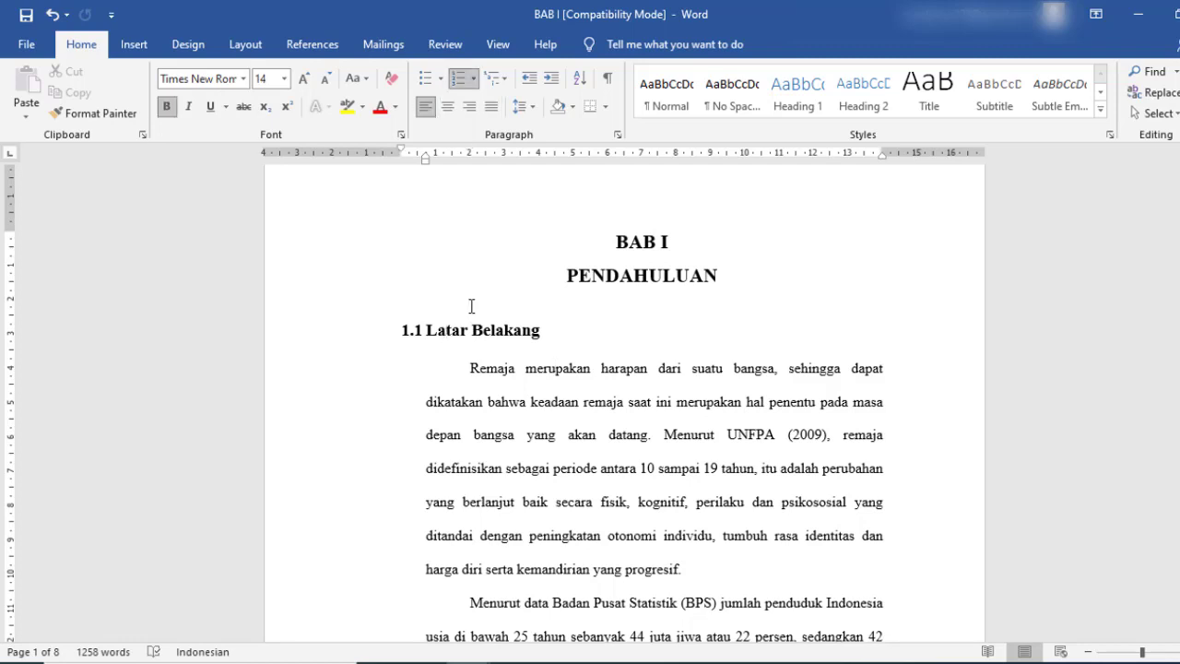
left_click(85, 115)
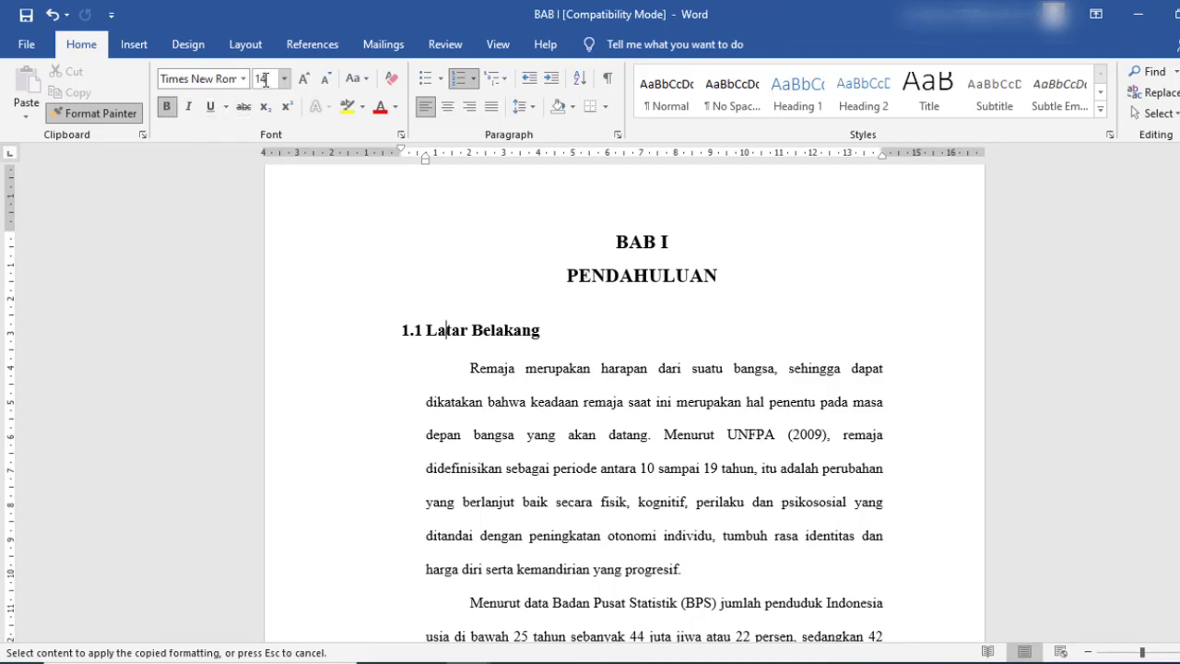
left_click(507, 402)
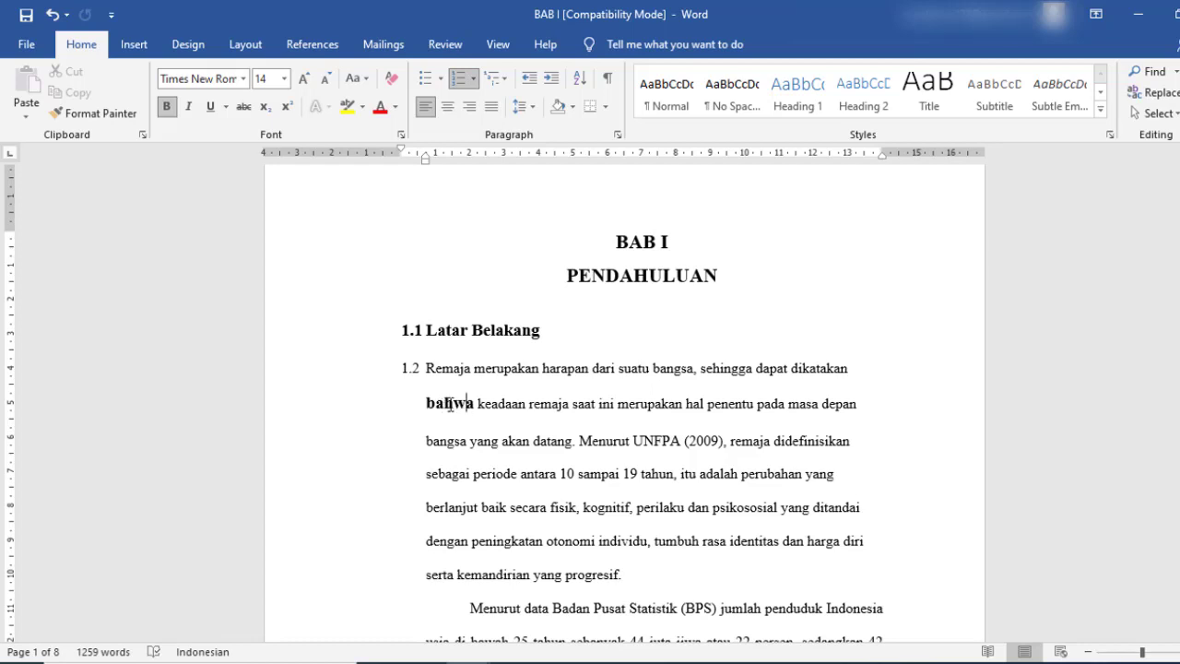
left_click(51, 14)
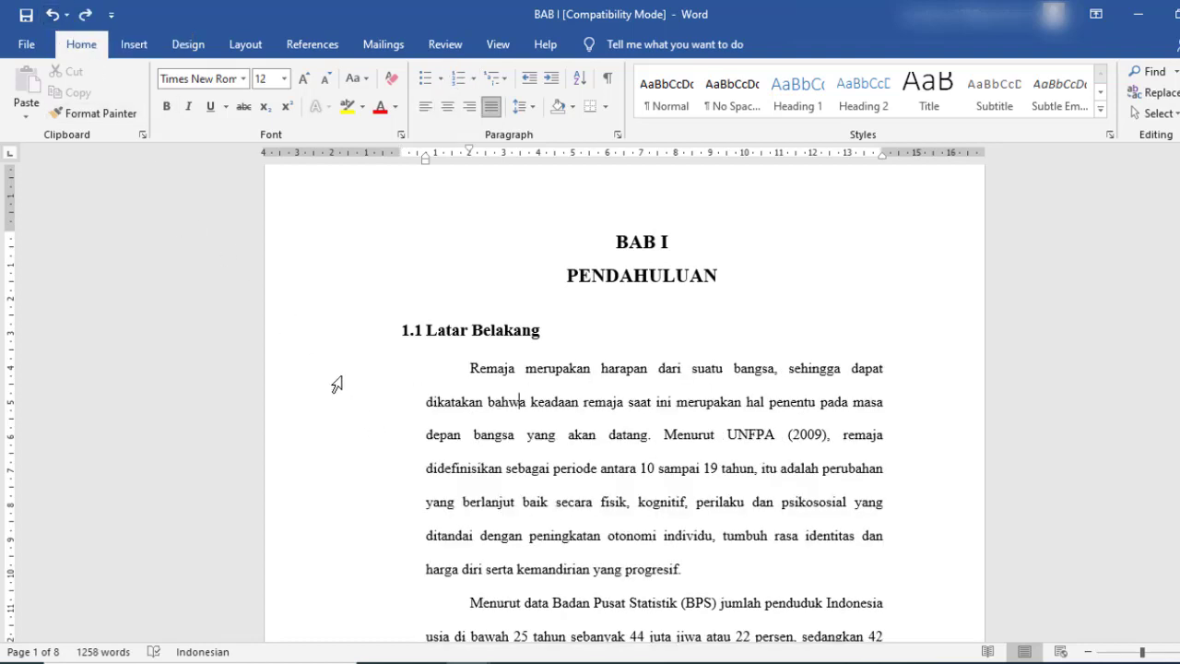
left_click(452, 329)
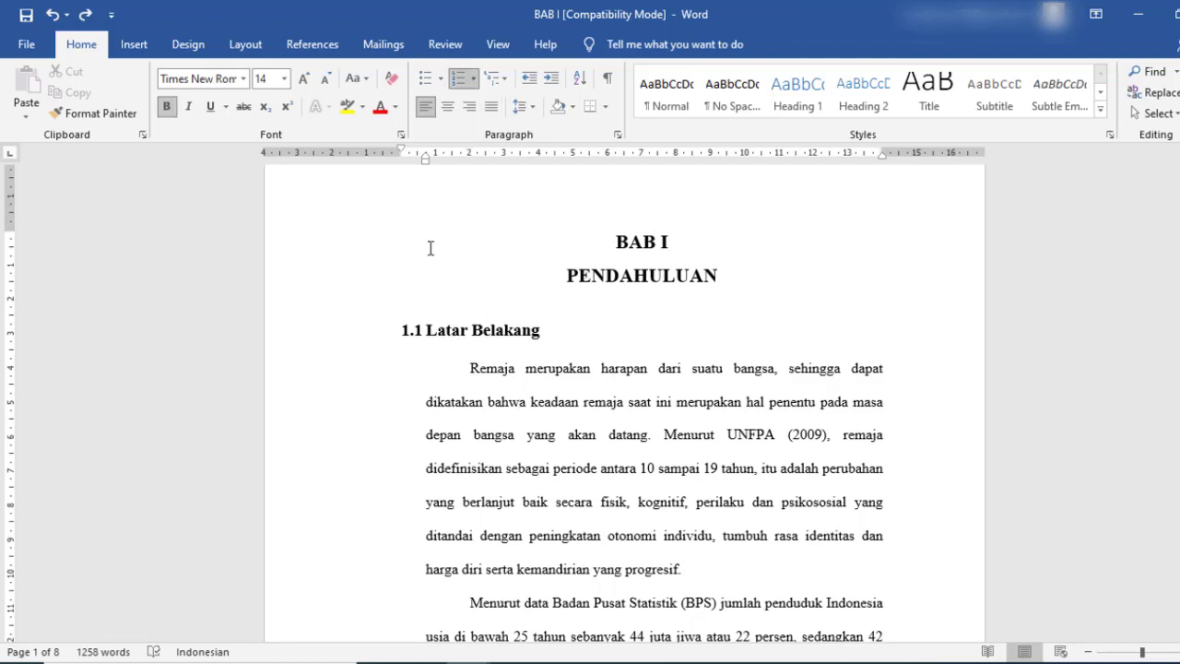
left_click(105, 116)
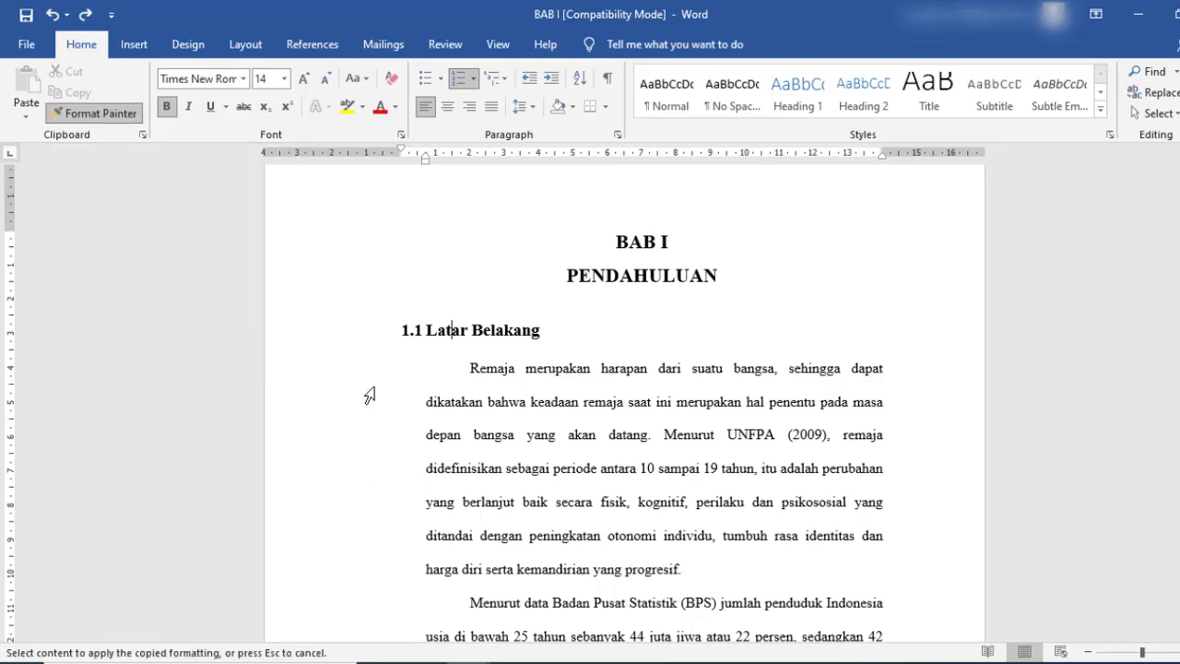
left_click_drag(371, 386, 378, 585)
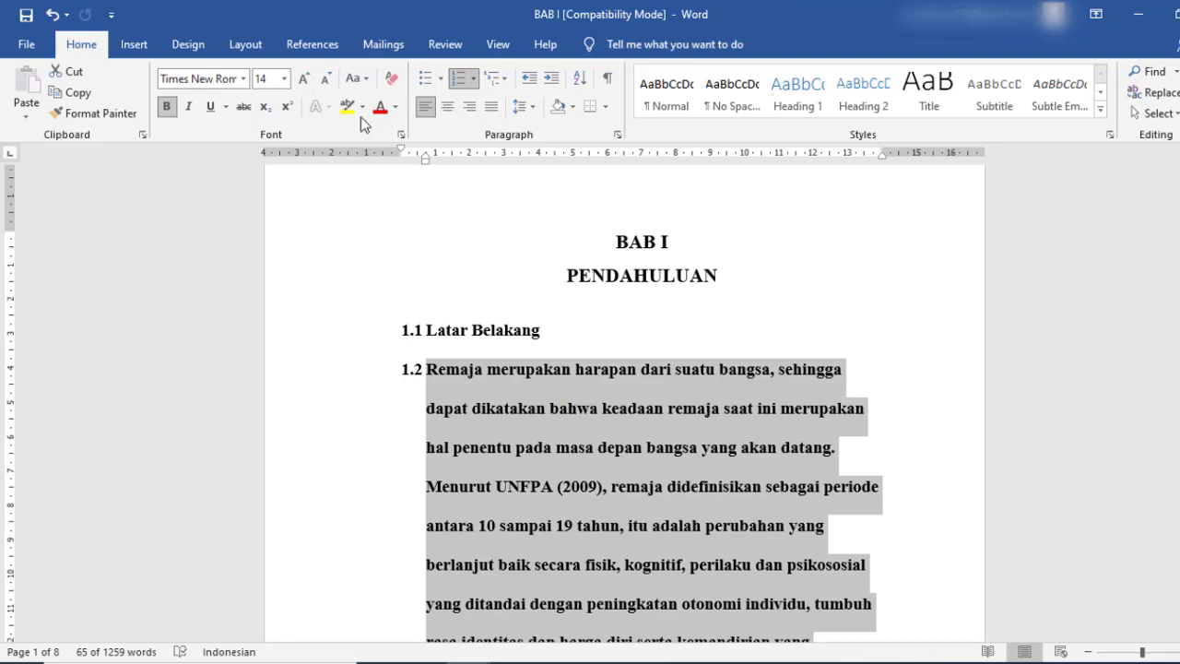
scroll(652, 465, "down", 5)
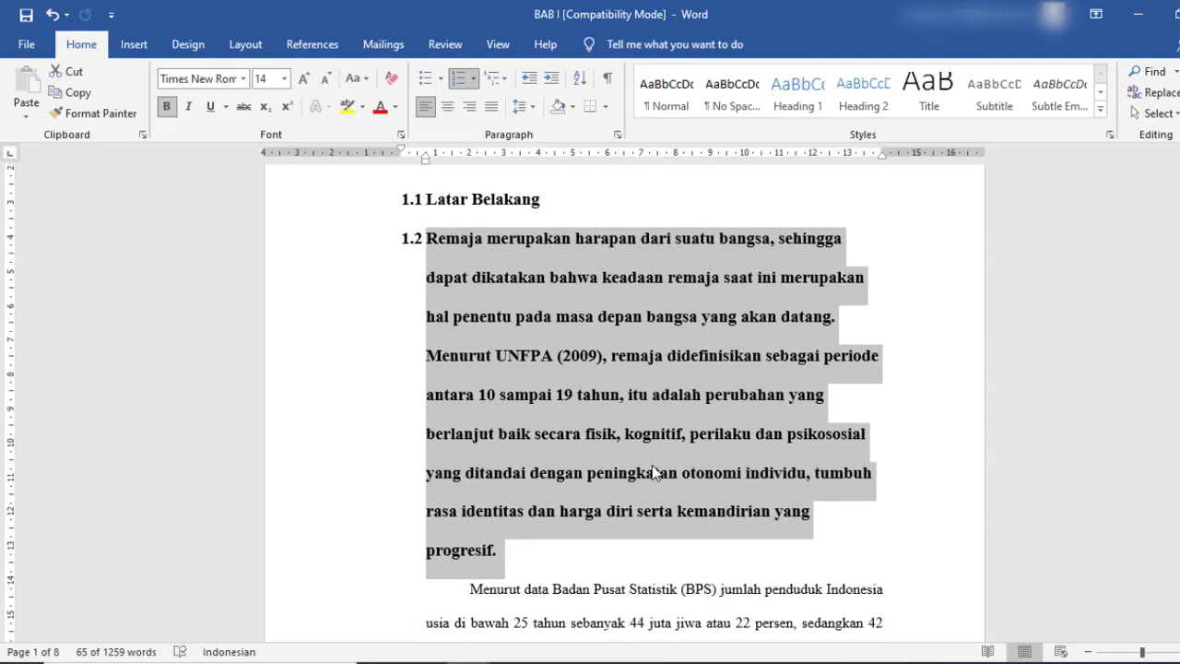
scroll(652, 465, "up", 6)
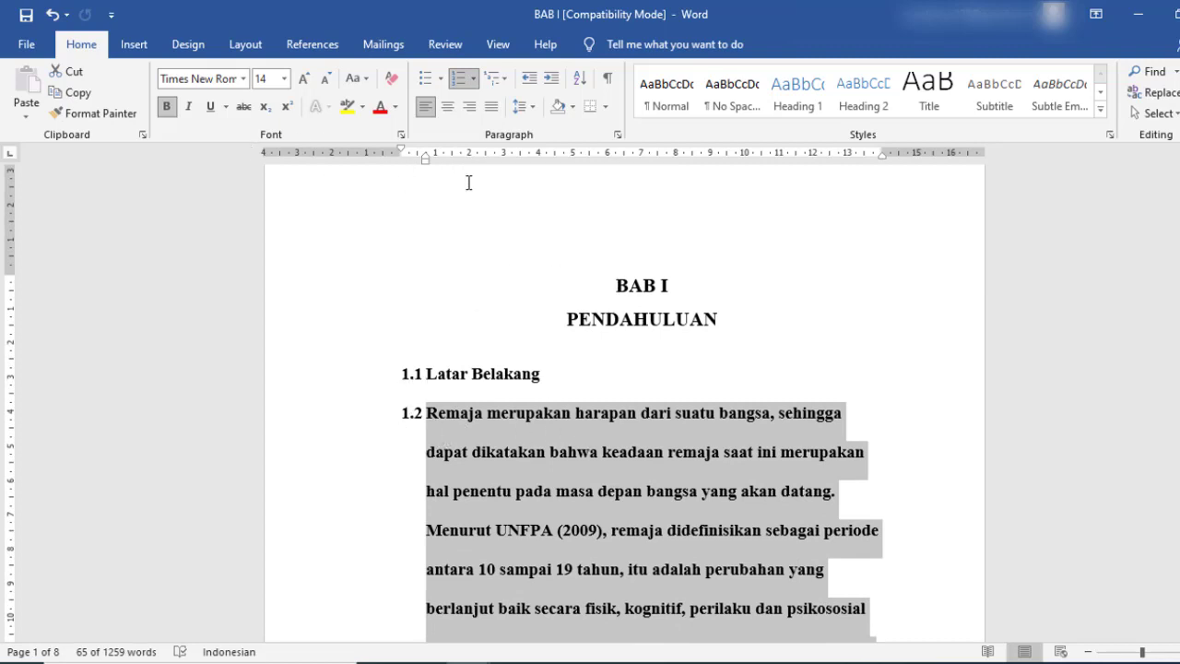
left_click(459, 80)
scroll(516, 409, "down", 2)
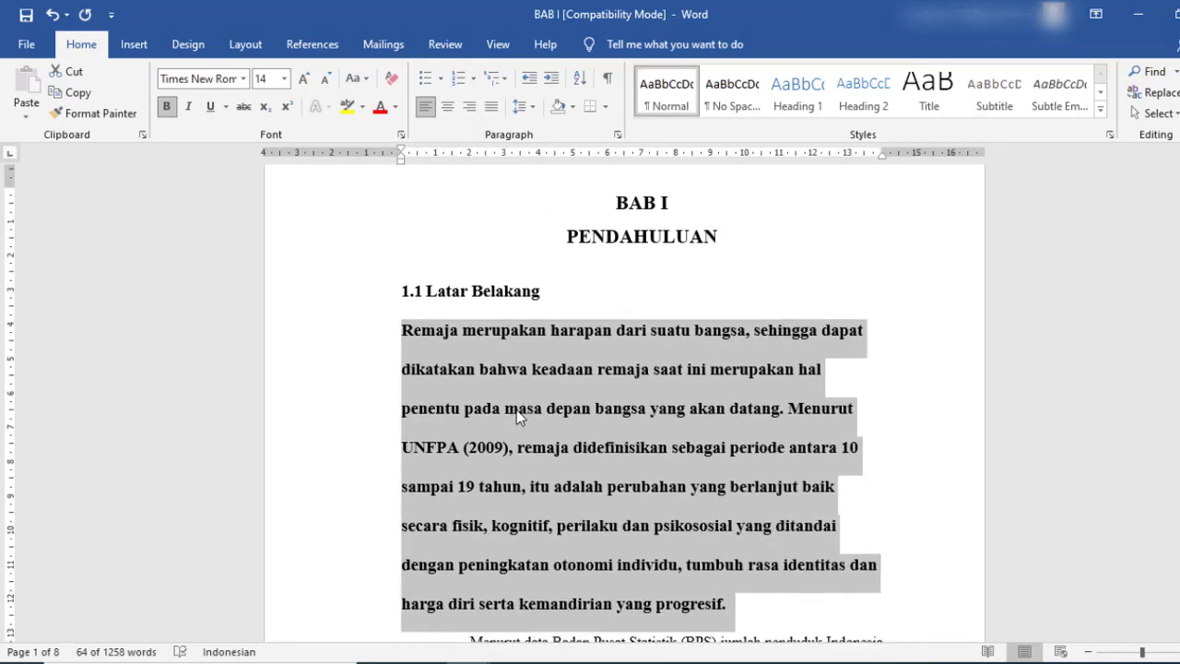
scroll(516, 409, "down", 2)
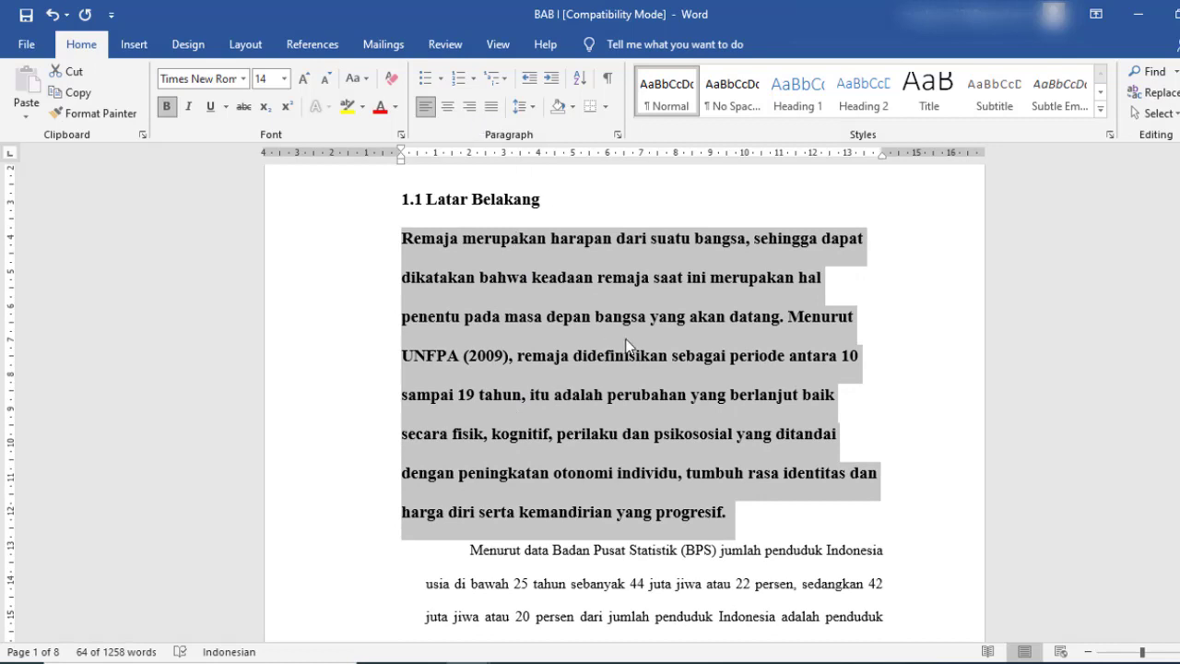
scroll(643, 339, "up", 2)
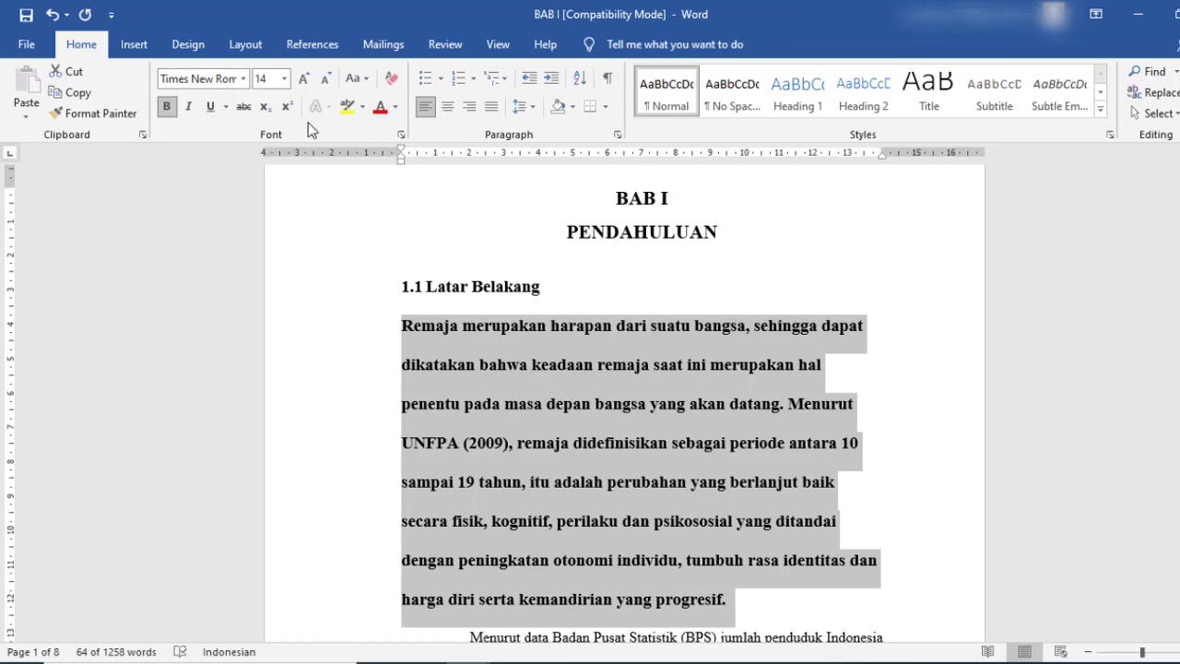
left_click(52, 16)
left_click(53, 16)
left_click(52, 16)
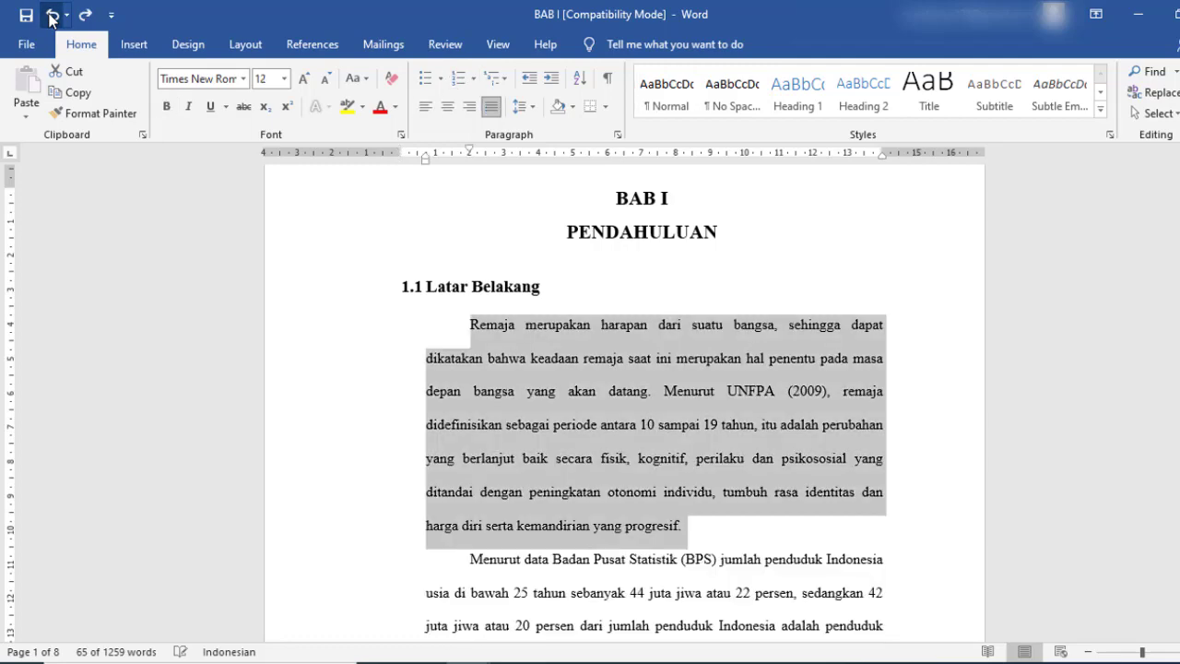
left_click(576, 363)
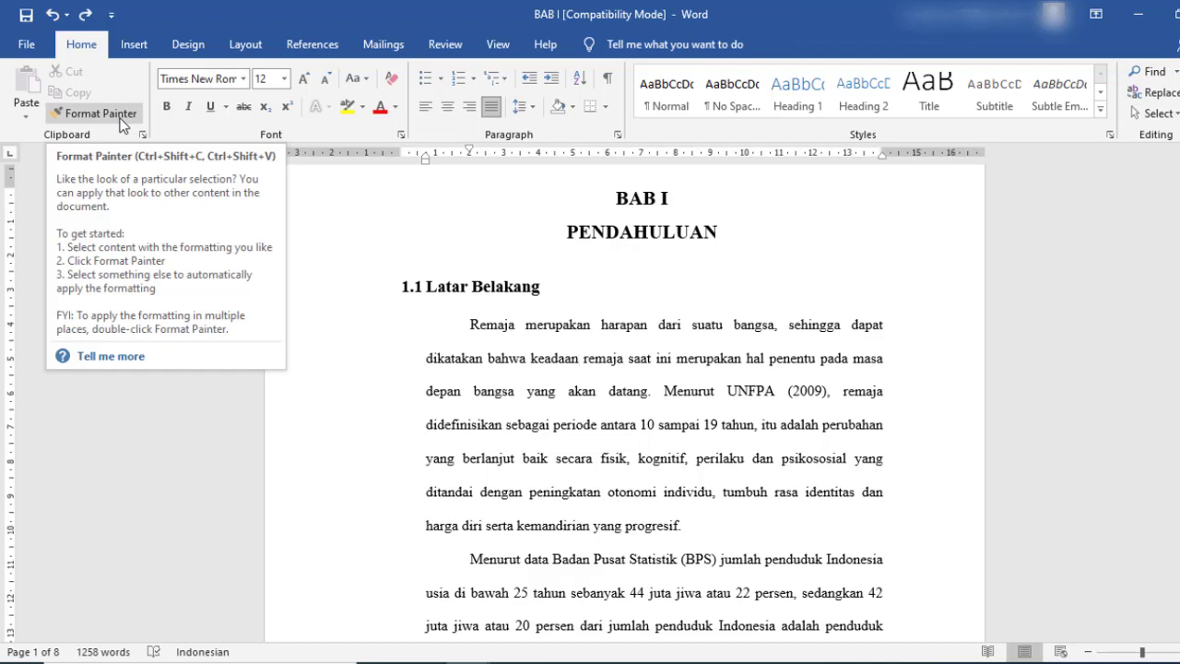
key("ctrl+shift+c")
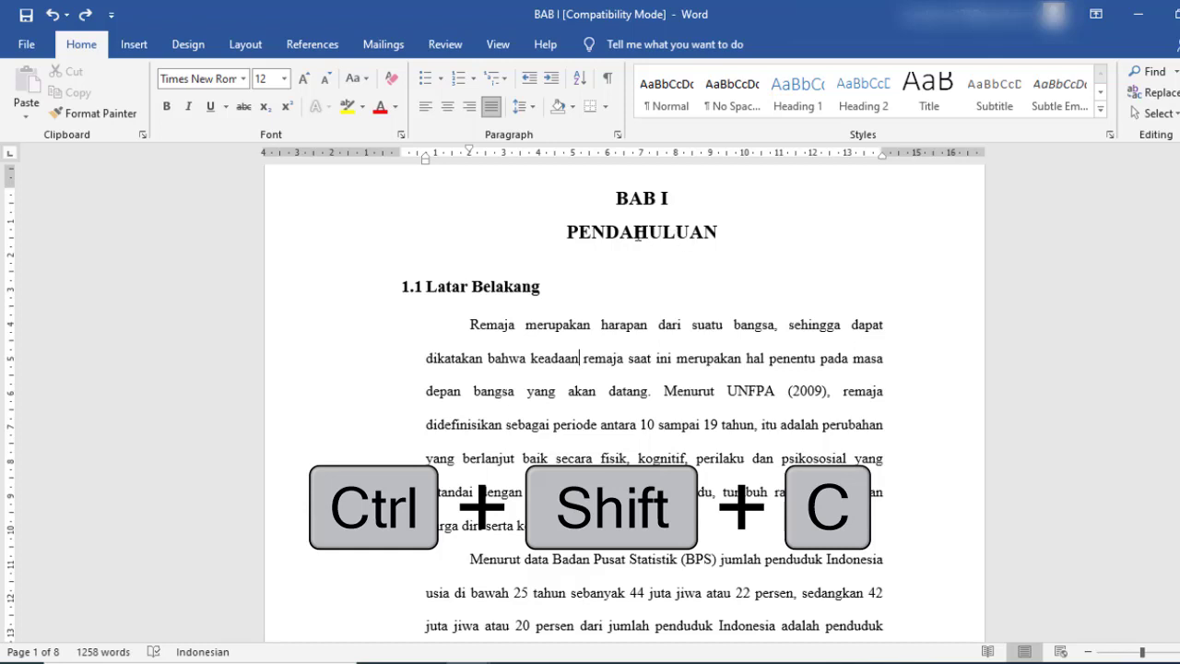
left_click(638, 232)
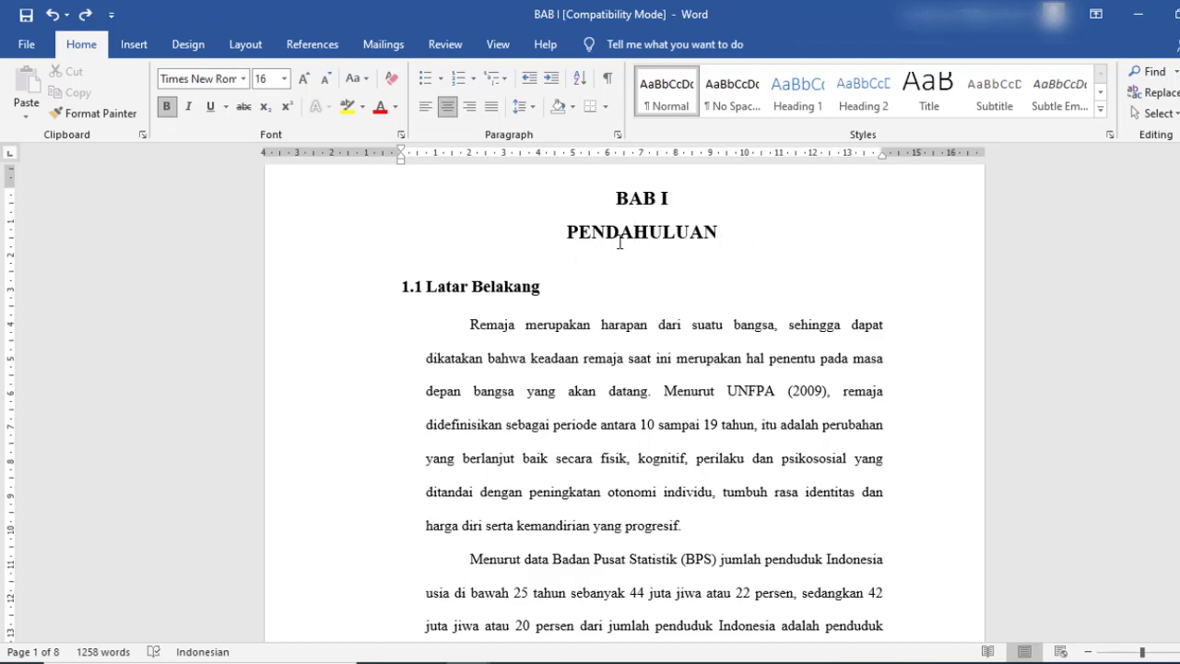
left_click(495, 351)
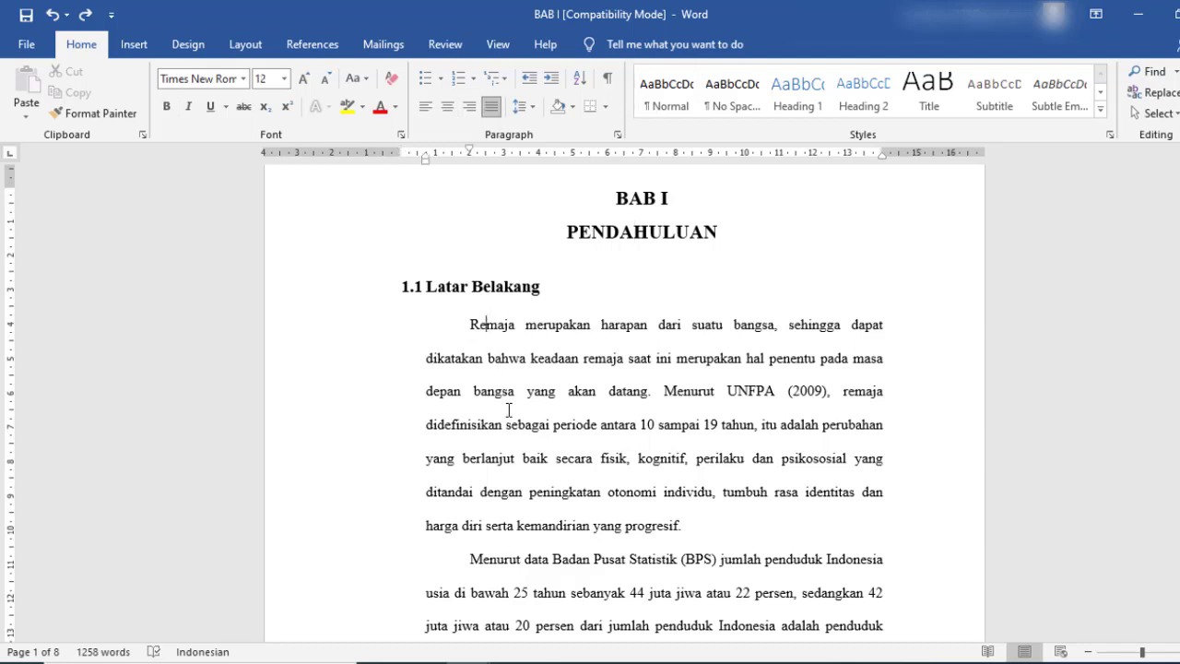
key("ctrl+shift+v")
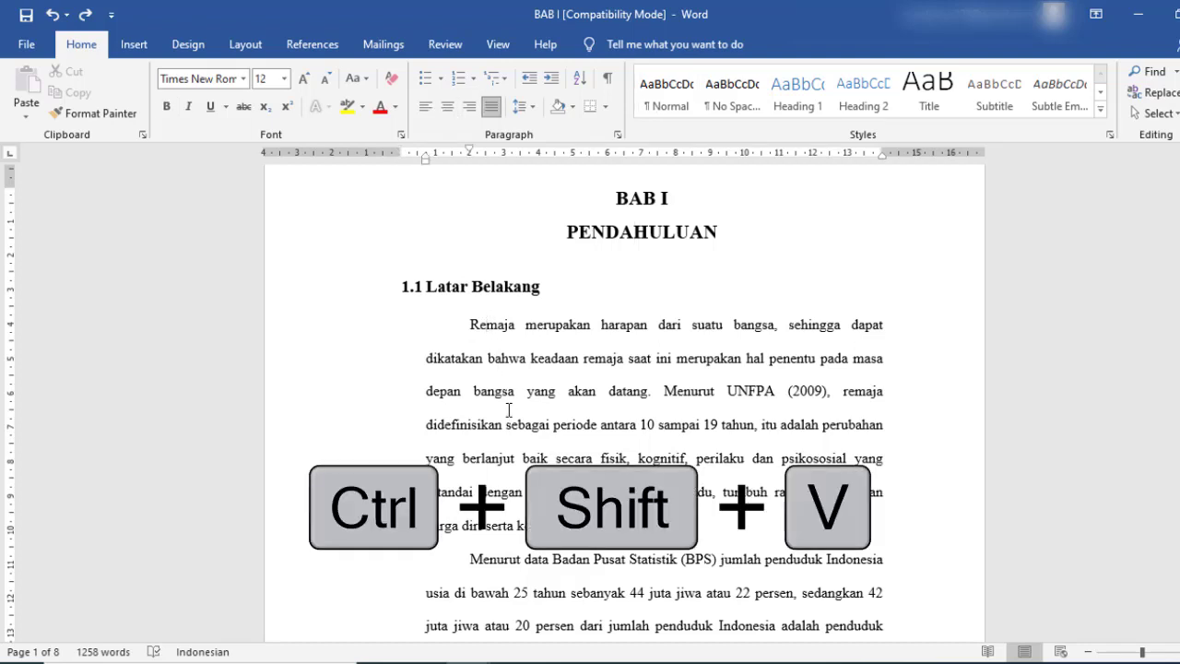
key("ctrl+shift+v")
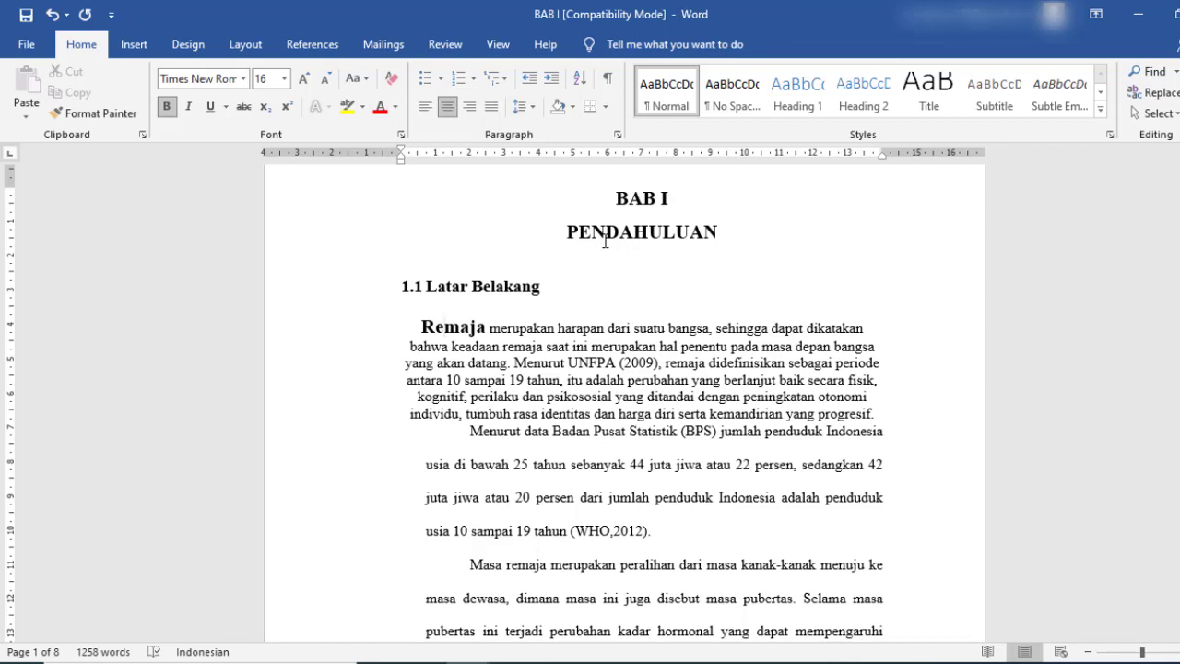
left_click(52, 14)
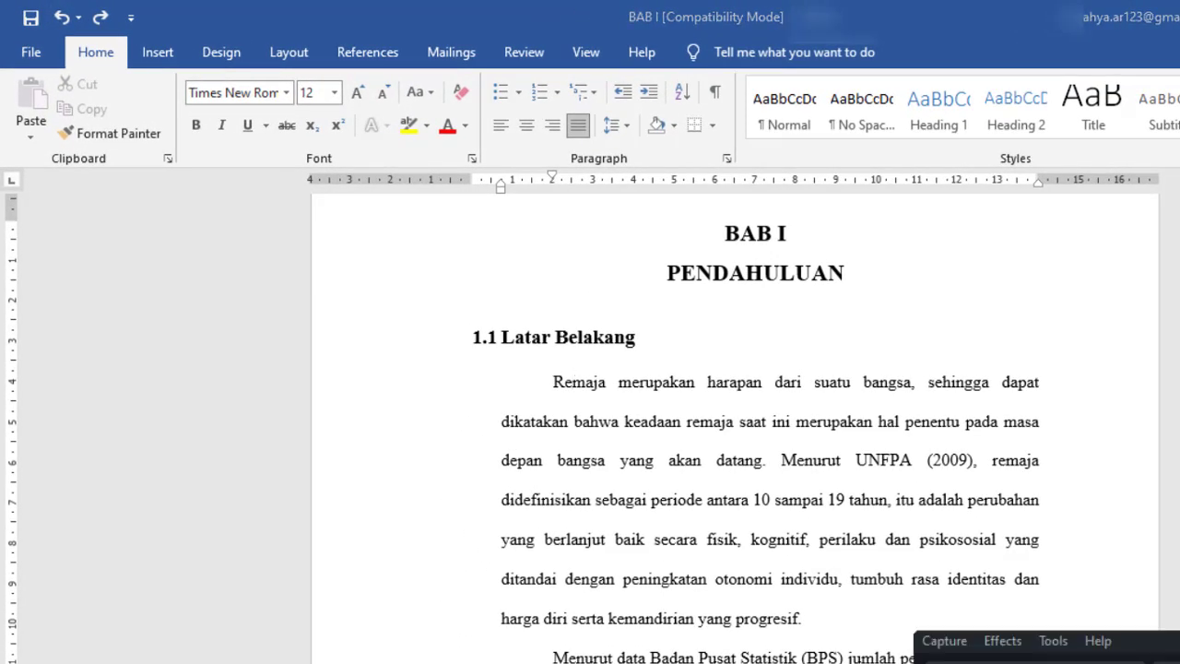
scroll(587, 326, "down", 2)
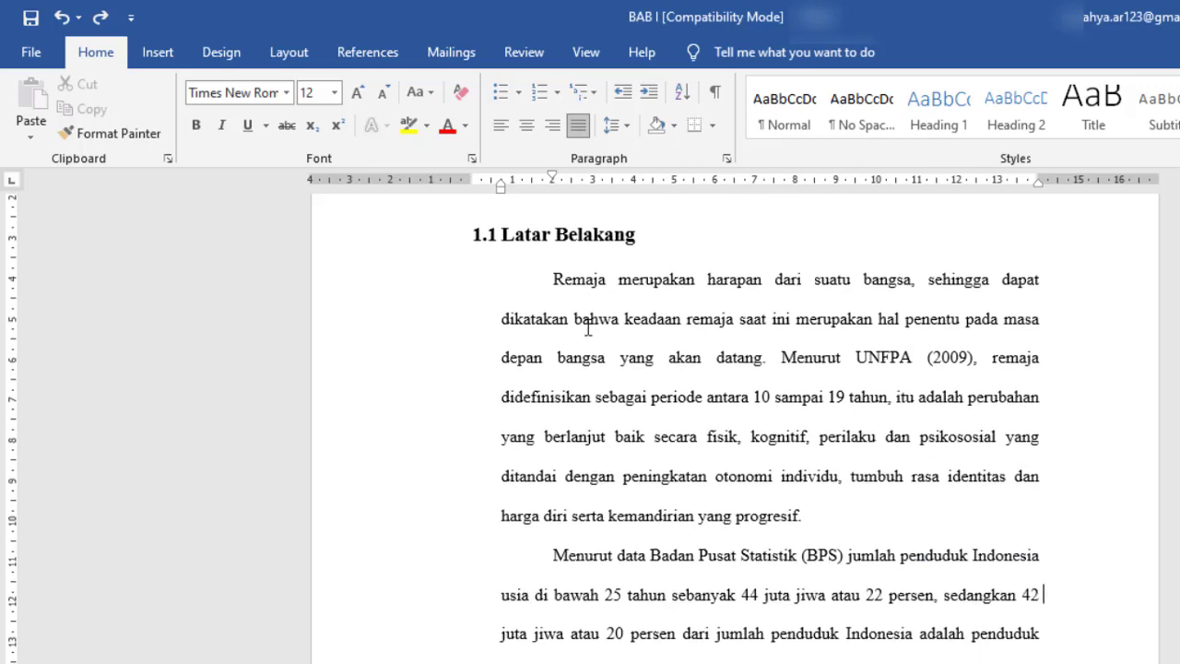
scroll(585, 332, "down", 3)
scroll(585, 332, "up", 4)
scroll(589, 325, "up", 2)
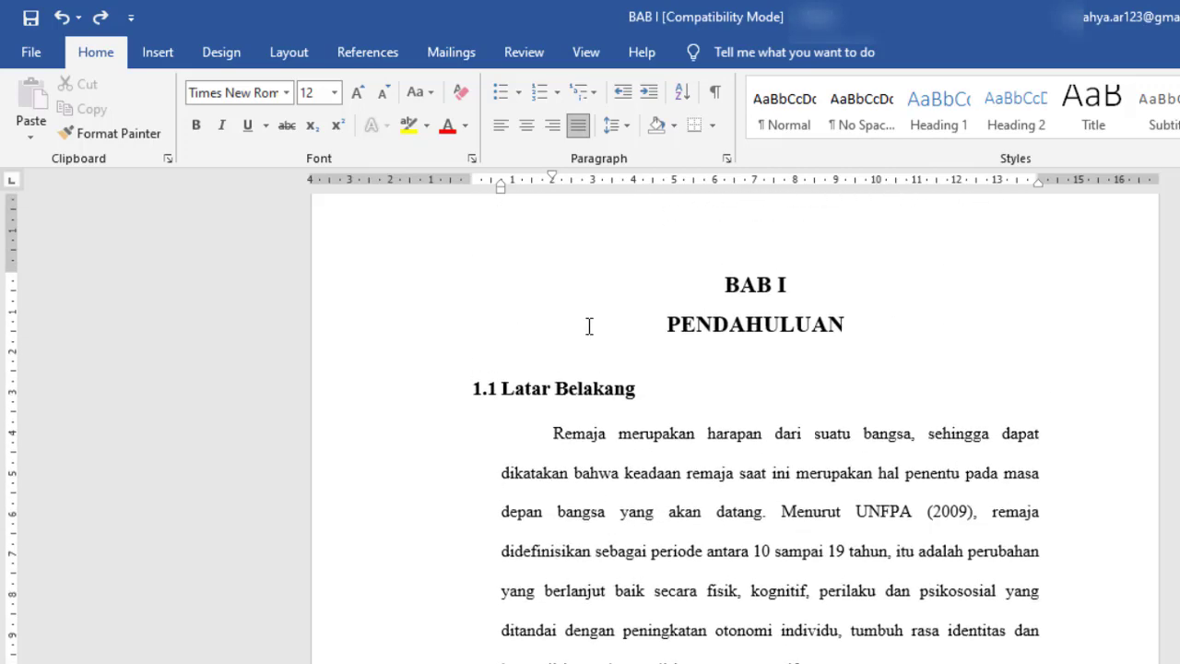